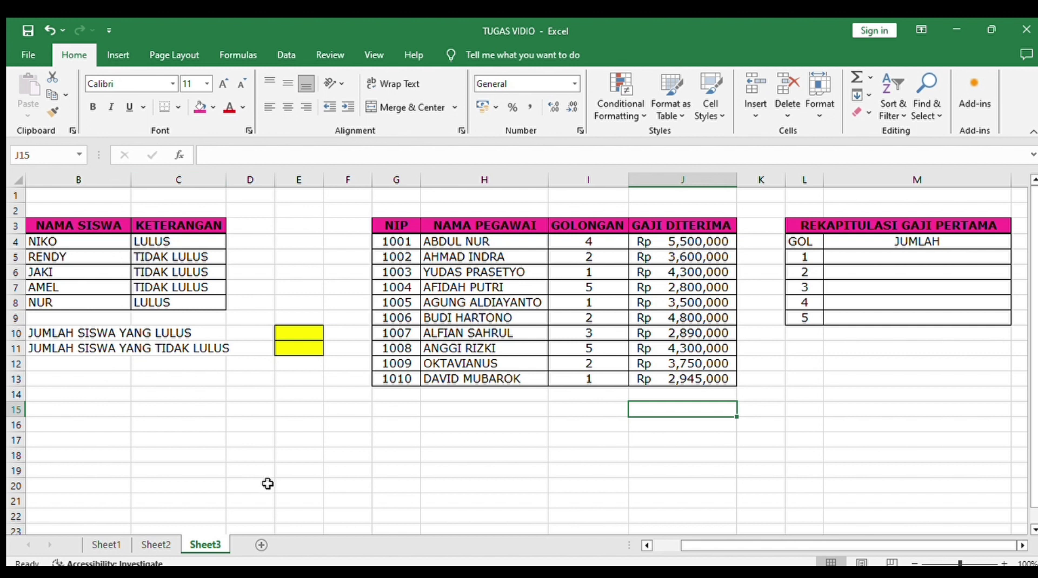
- Enter =COUNTIF(C4:C8;"LULUS") in E10 to count the students who passed
click(294, 333)
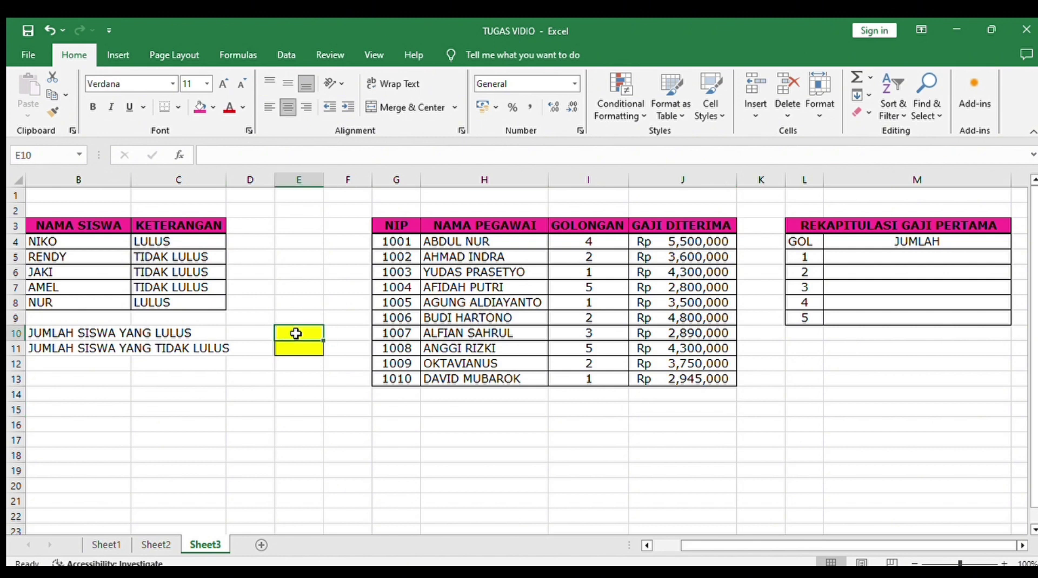
text(=C)
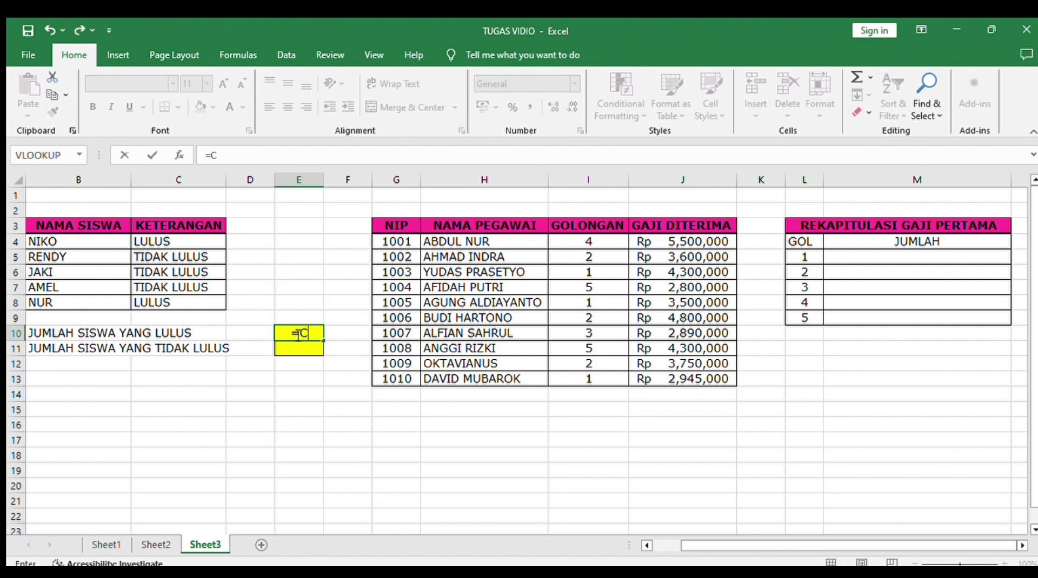
text(OUNTIF()
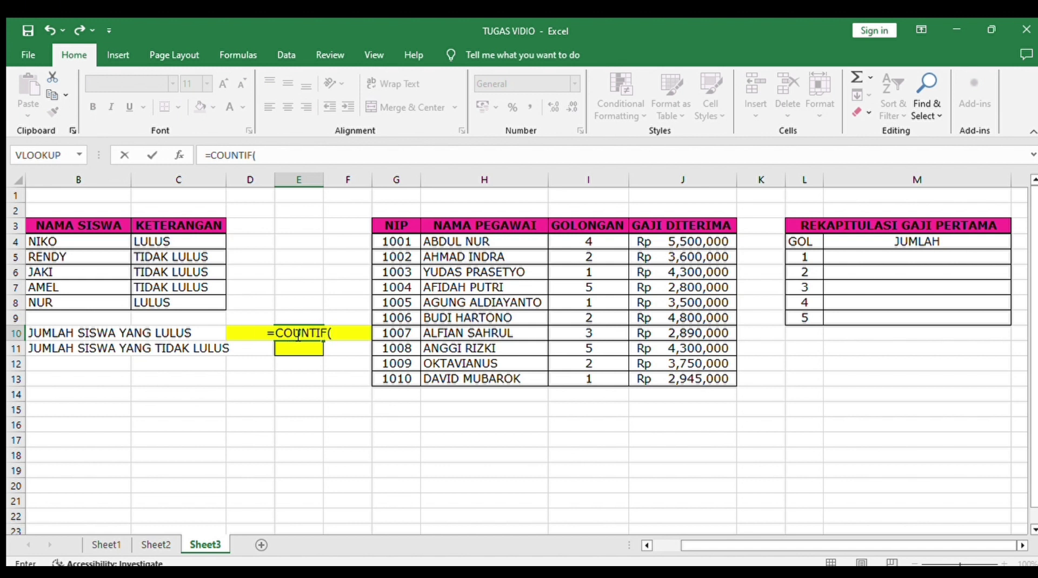
click(183, 241)
drag(189, 254, 207, 295)
text(;"LULUS)
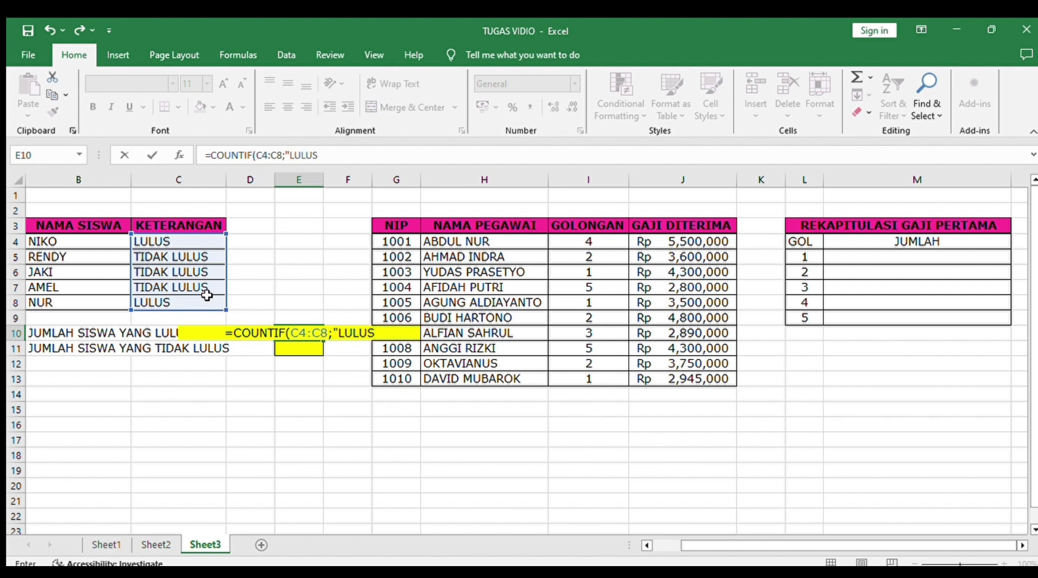
text("))
key(Return)
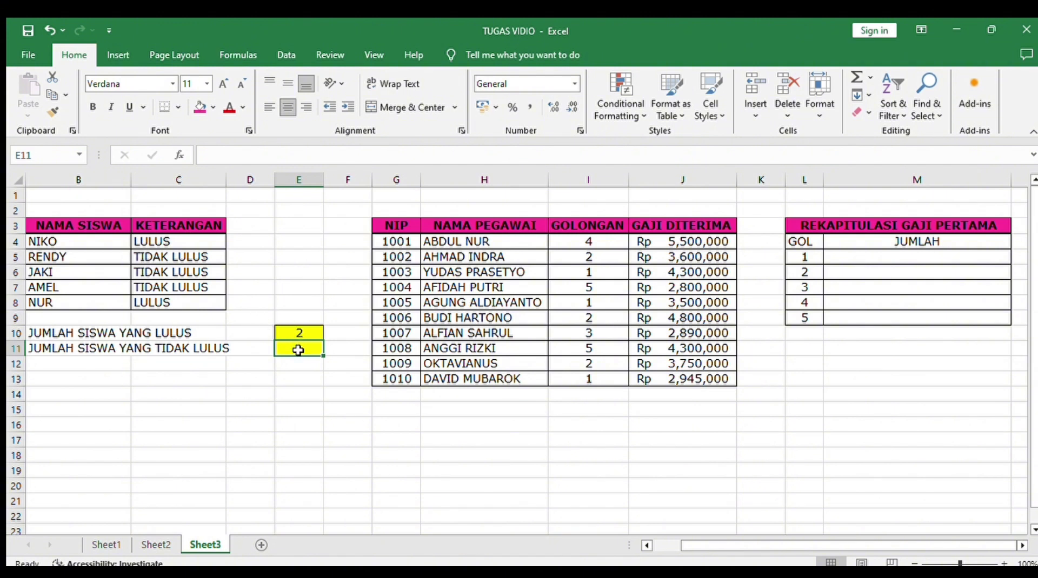
- Enter =COUNTIF(C4:C8;"TIDAK LULUS") in E11 to count the students who did not pass
text(=COUNT)
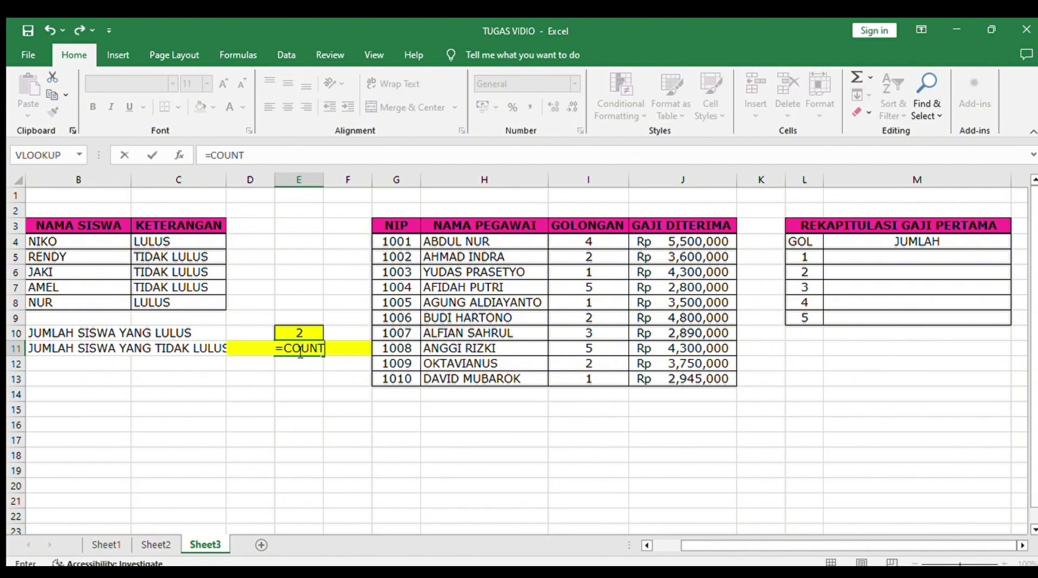
text(IF()
drag(177, 240, 203, 313)
text(;)
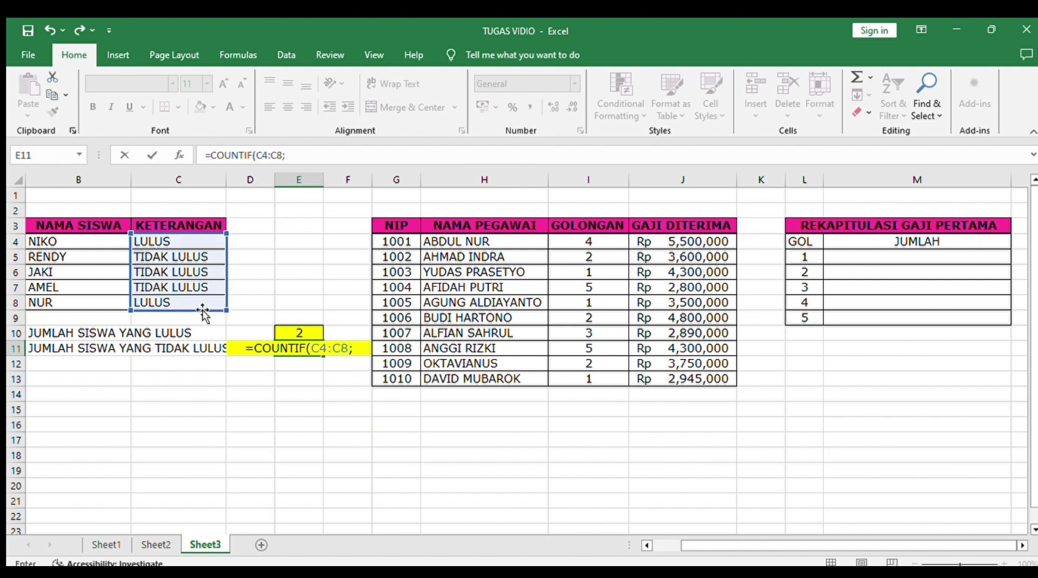
text(")
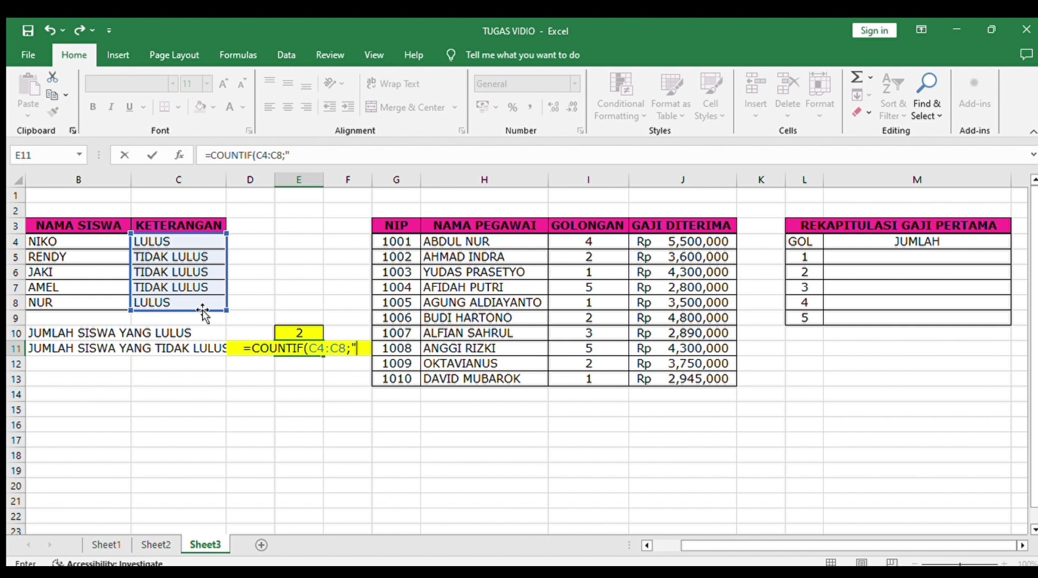
text(TI)
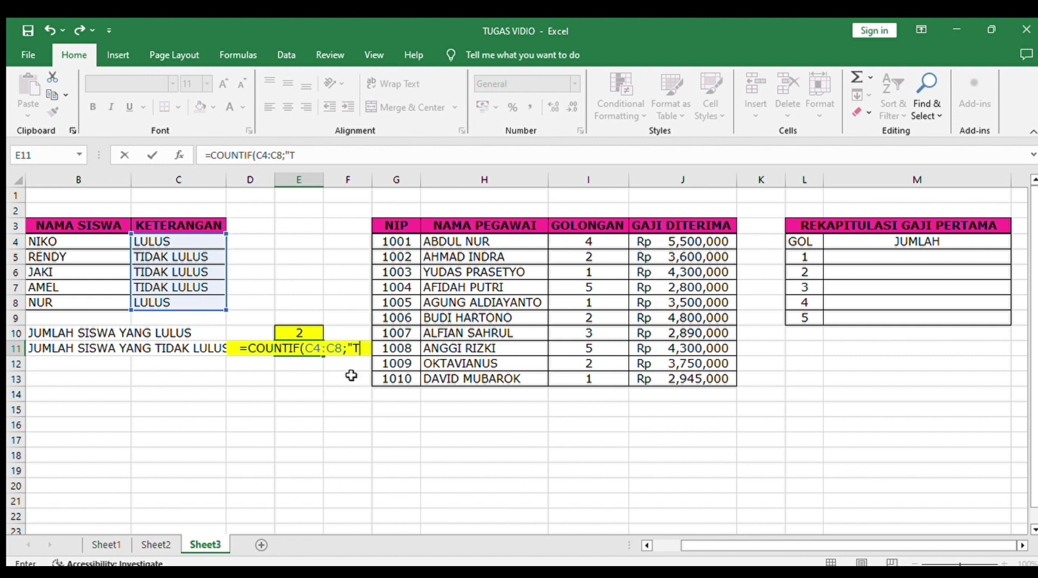
text(DAK)
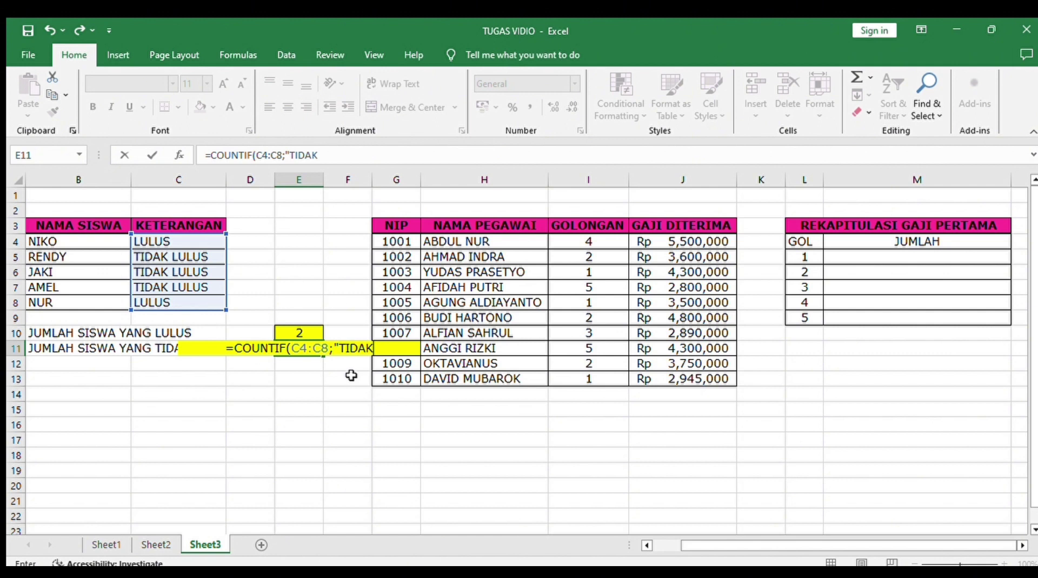
text( LUUS)
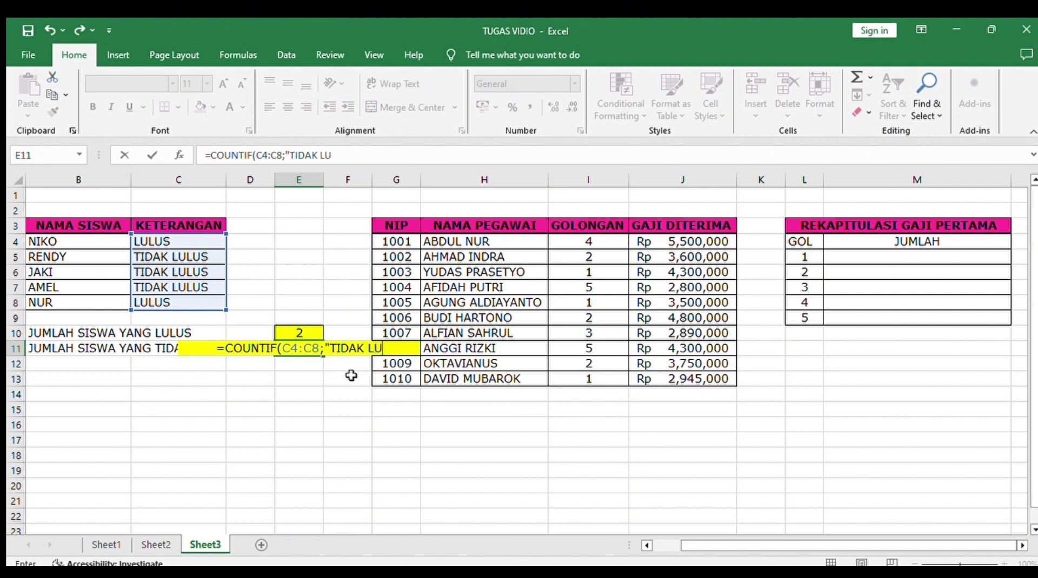
key(BackSpace)
key(BackSpace)
text(LU)
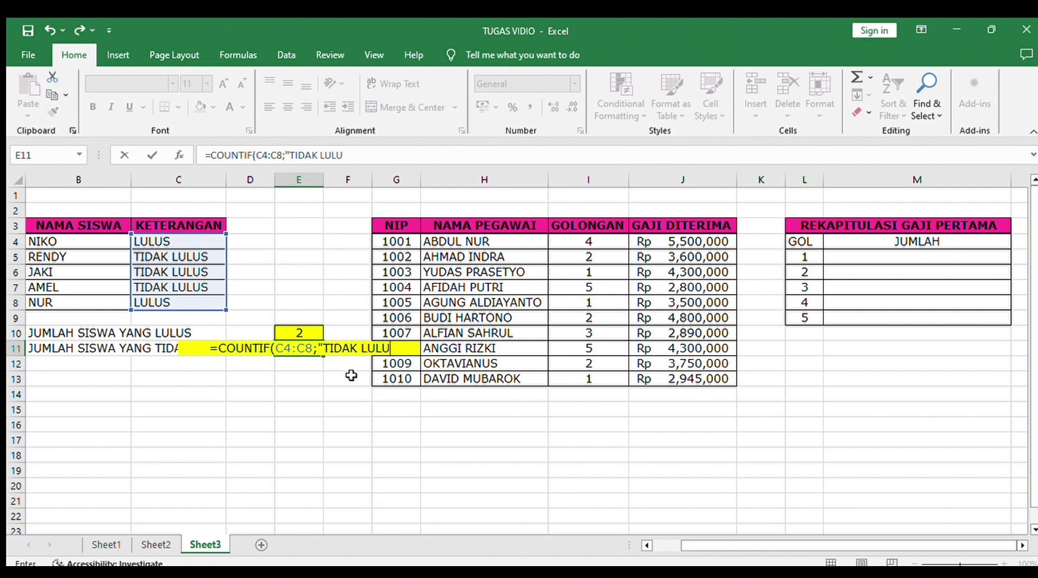
text(S")
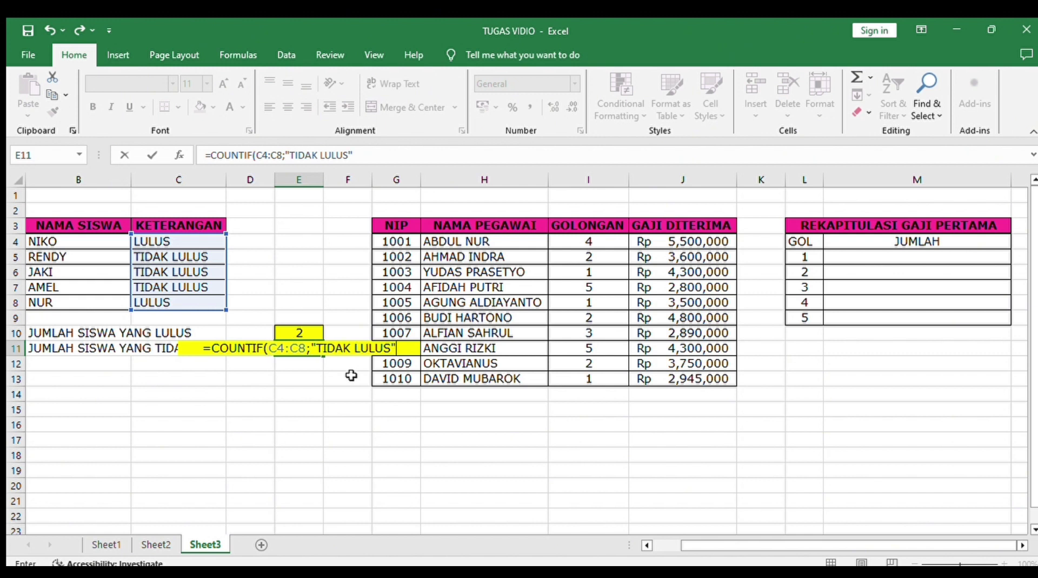
text())
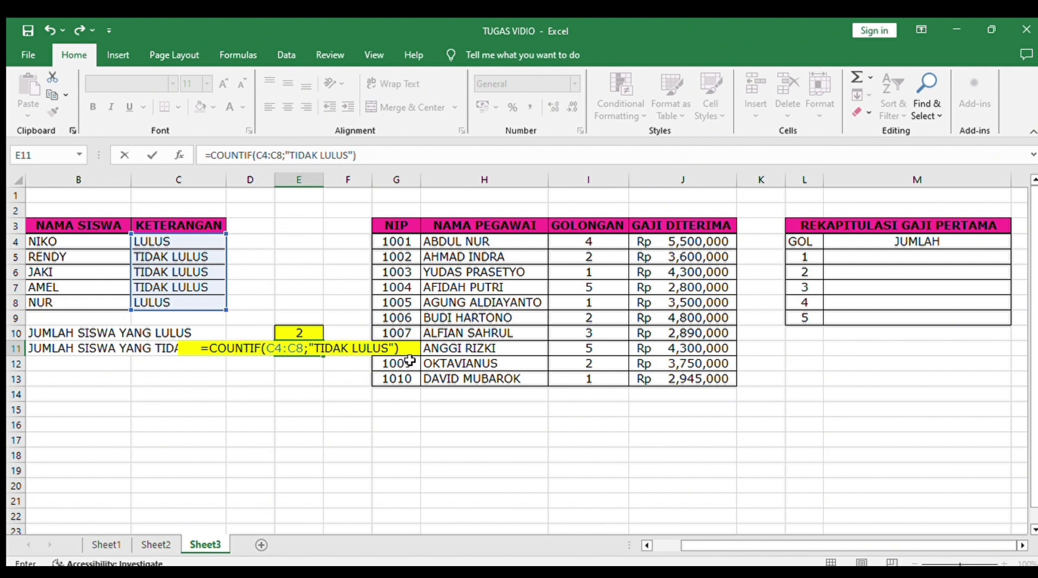
key(Return)
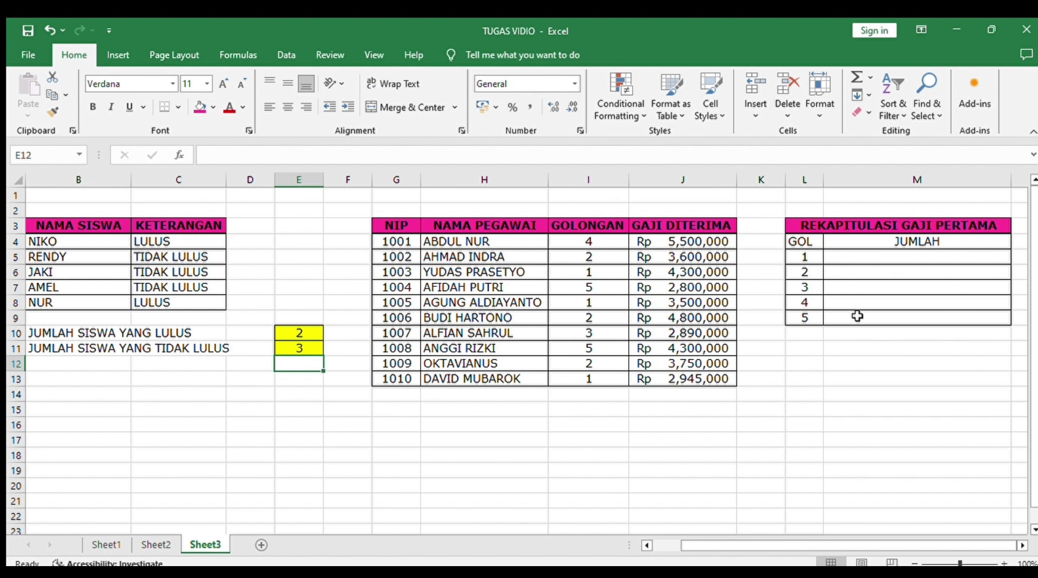
- Enter =SUMIF($I$4:$I$13;L5;$J$4:$J$13) in M5 to total the salaries received by GOL 1
click(865, 257)
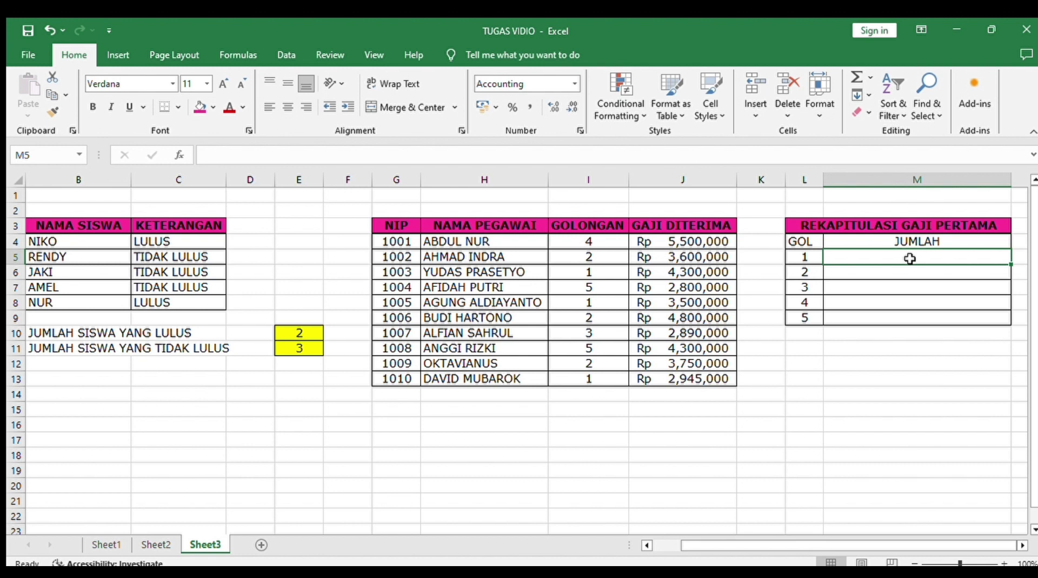
text(=)
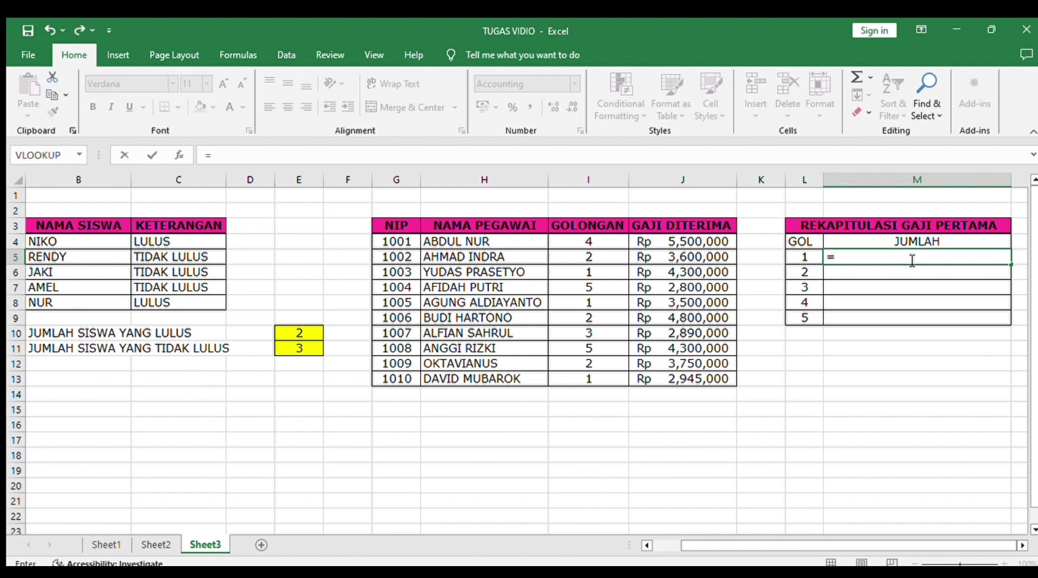
text(SUMIF)
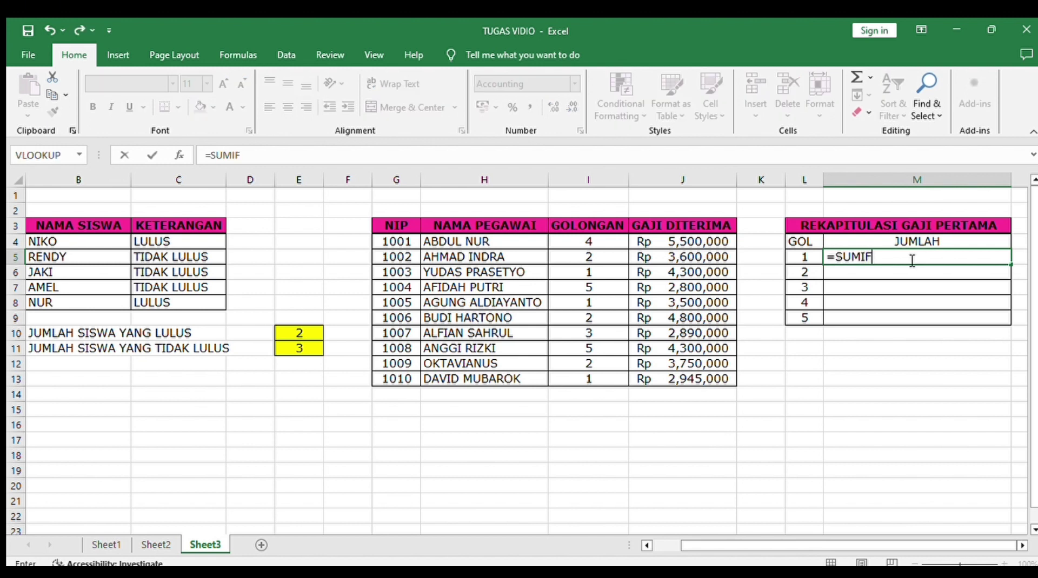
text(()
drag(562, 241, 590, 380)
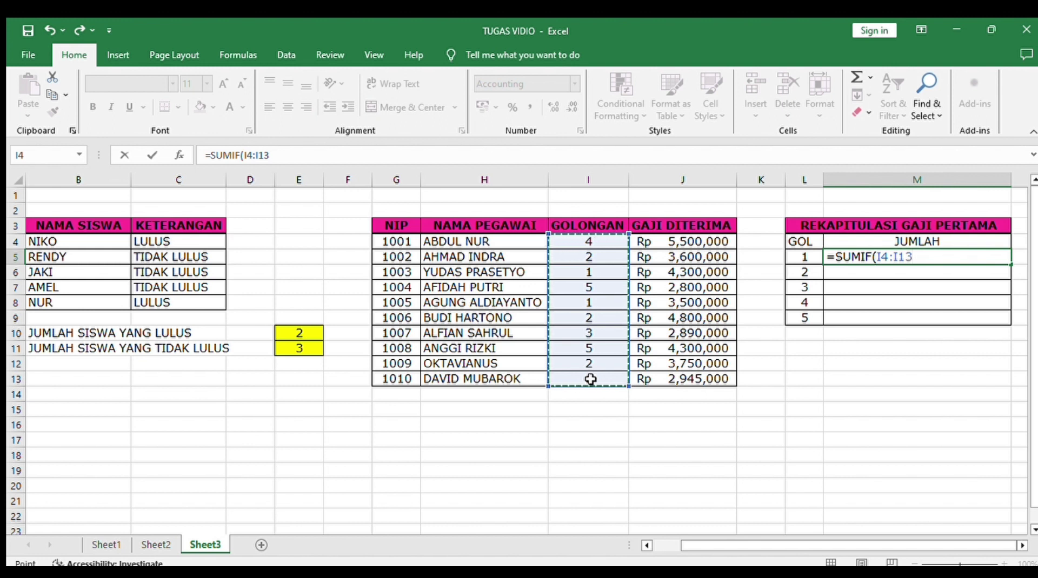
key(F4)
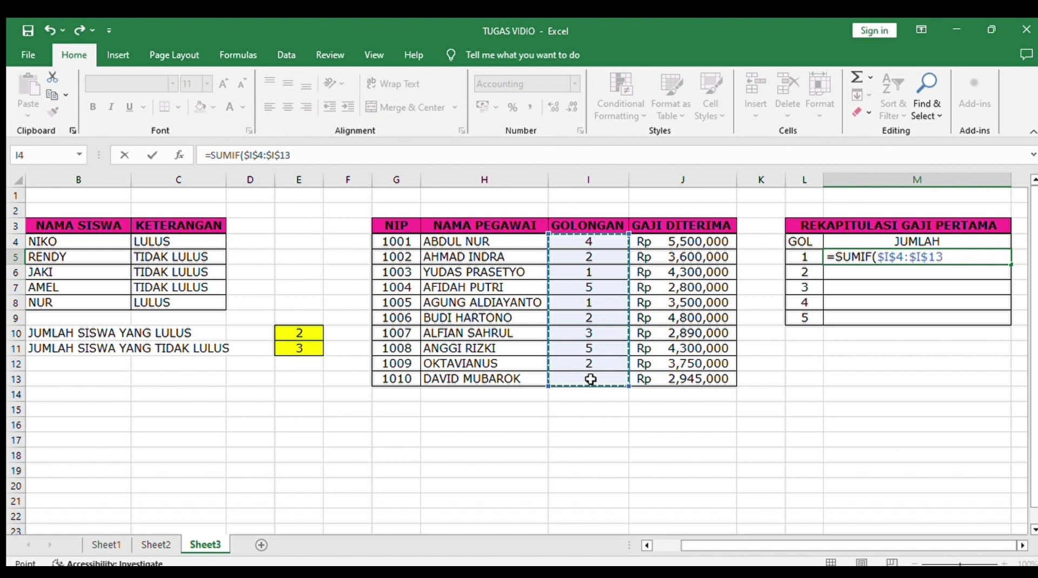
text(;)
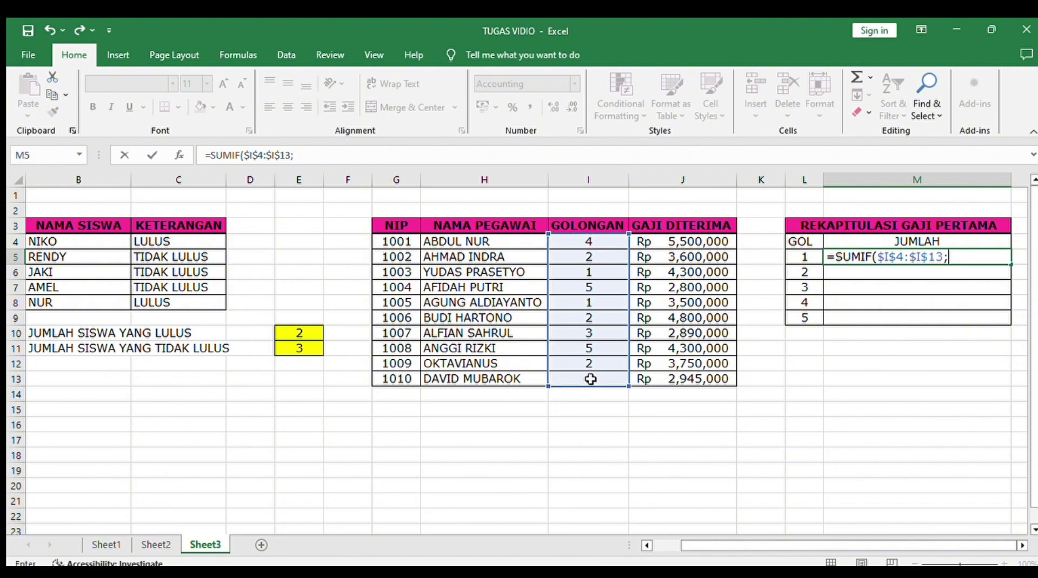
click(806, 257)
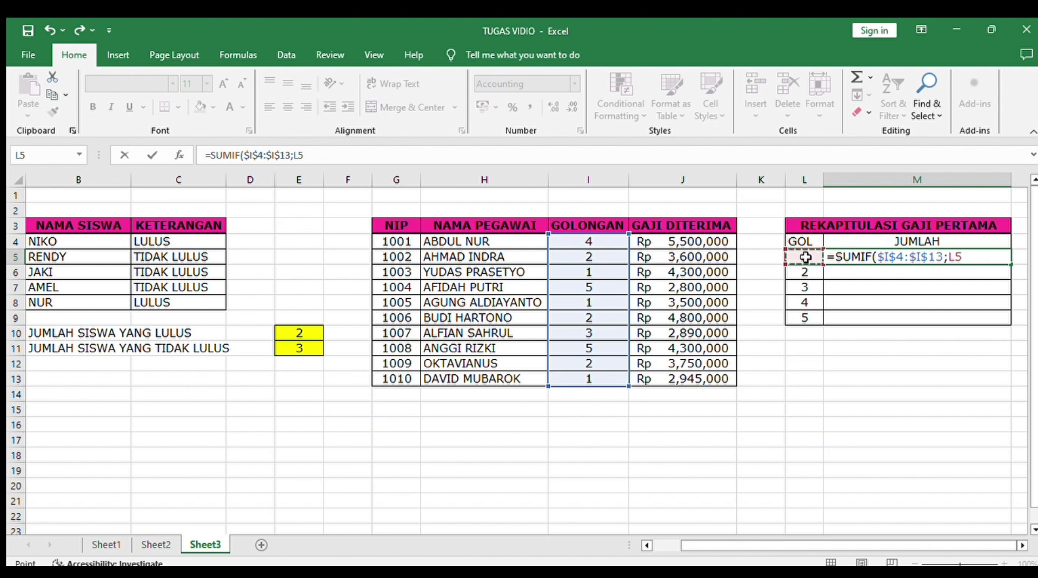
text(;)
drag(717, 241, 685, 376)
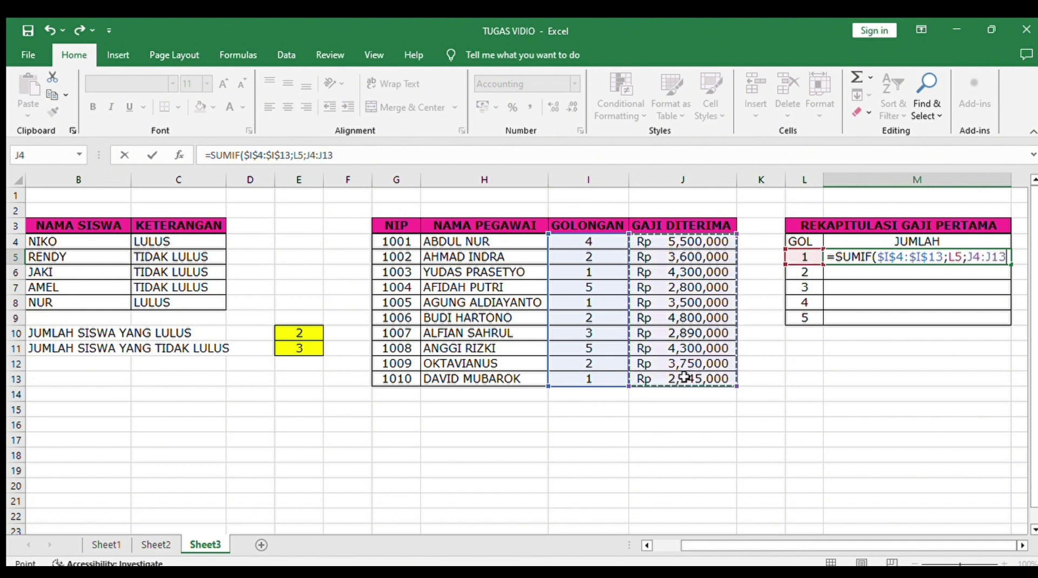
key(F4)
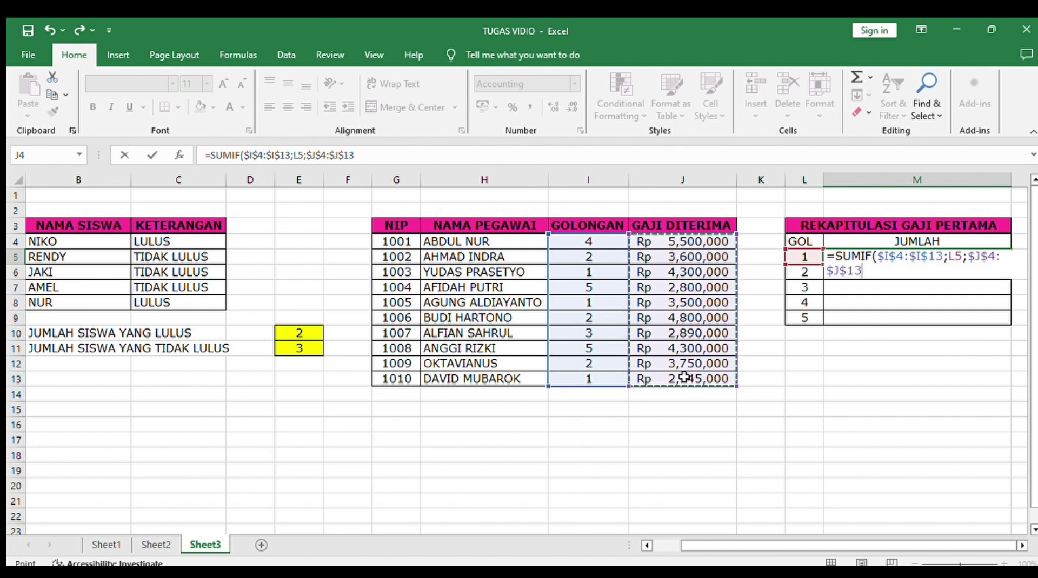
text())
key(Return)
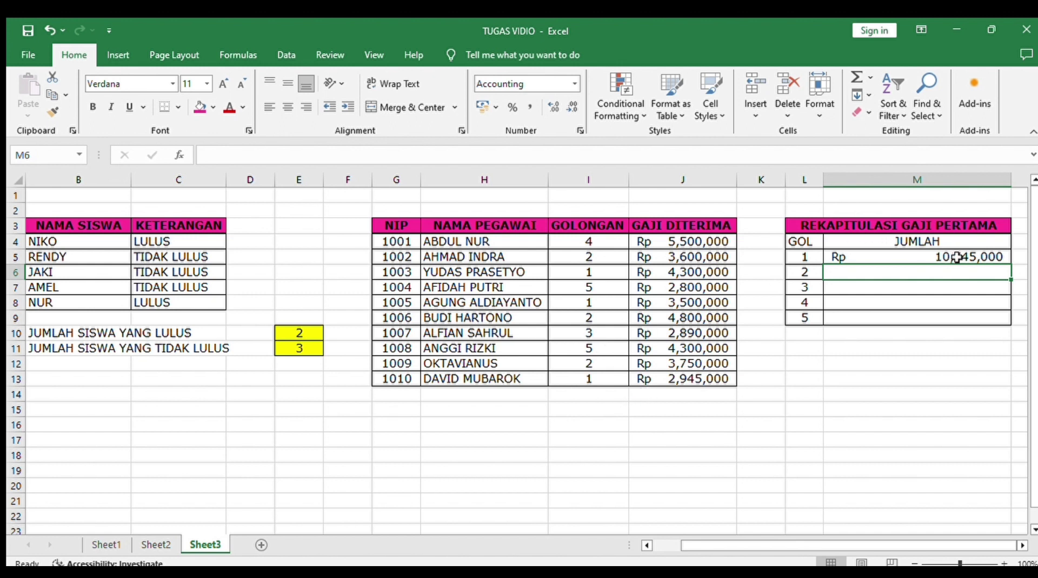
- Fill the SUMIF formula from M5 down to M9 for the remaining GOL rows
click(973, 259)
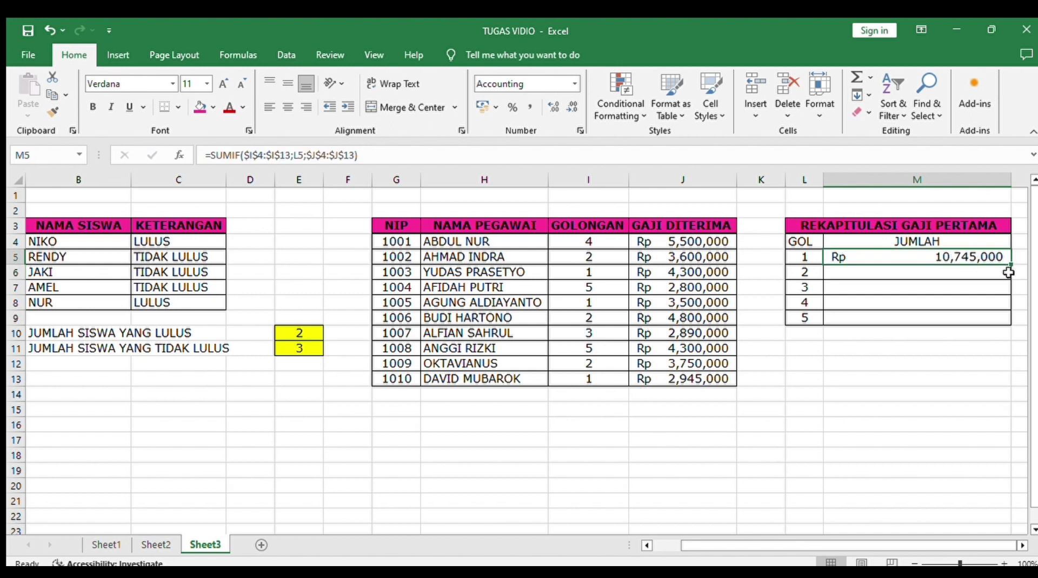
drag(1010, 264, 1011, 323)
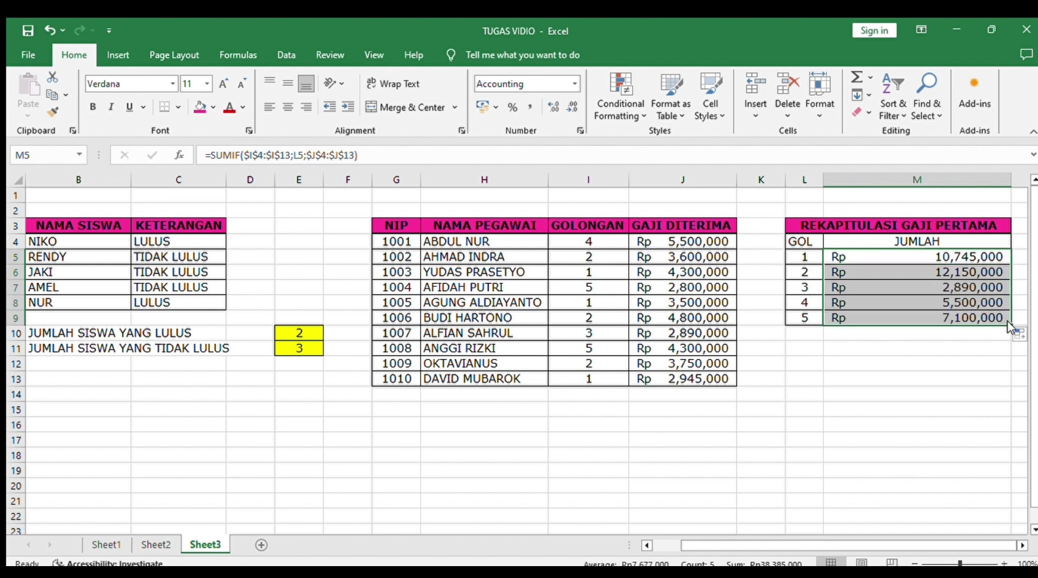
click(926, 391)
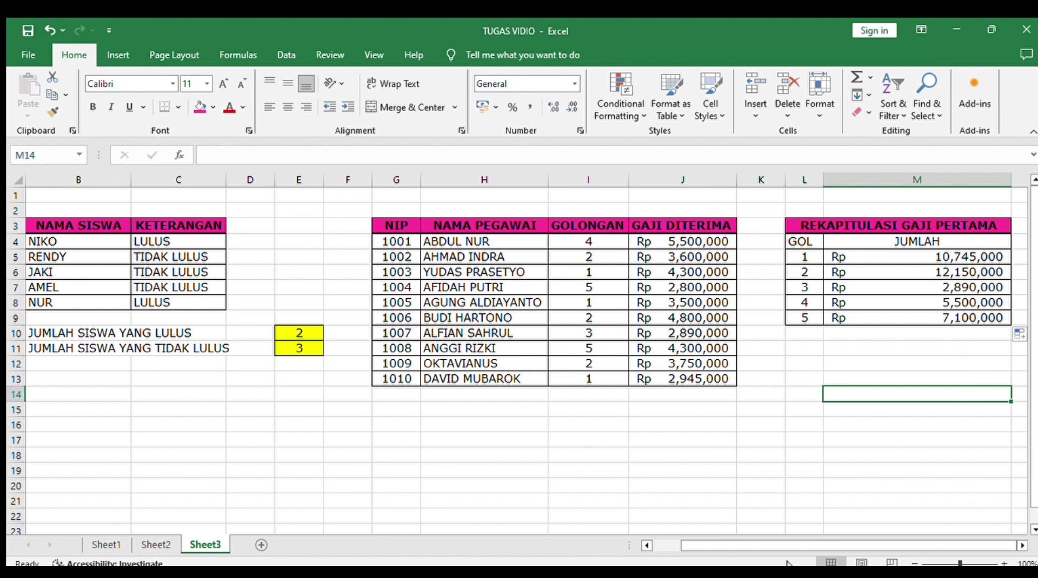
drag(782, 551, 779, 549)
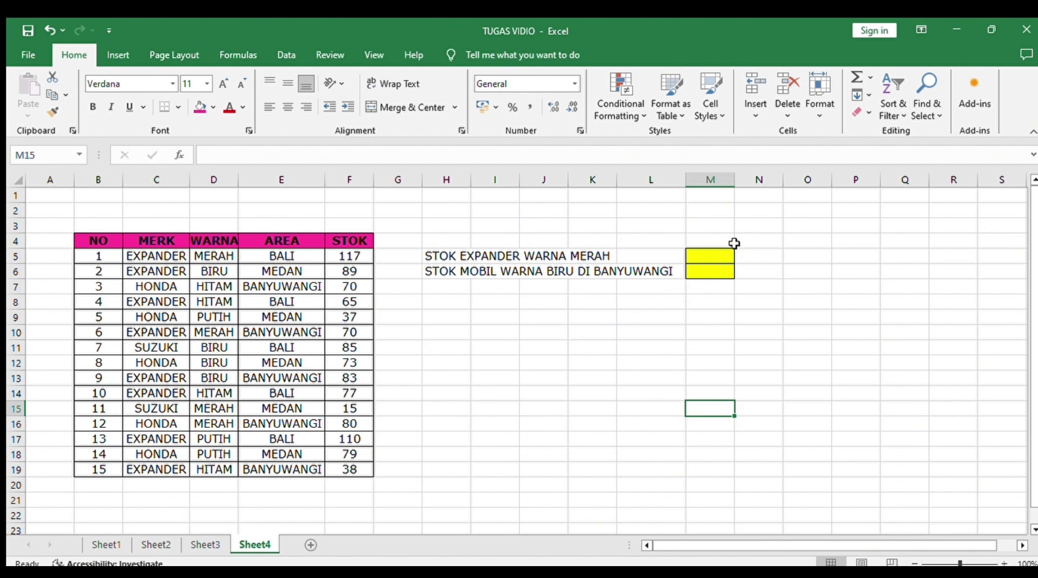
- Enter =SUMIFS(F5:F19;C5:C19;"EXPANDER";D5:D19;"MERAH") in M5 to total the stock of red EXPANDER cars
click(727, 258)
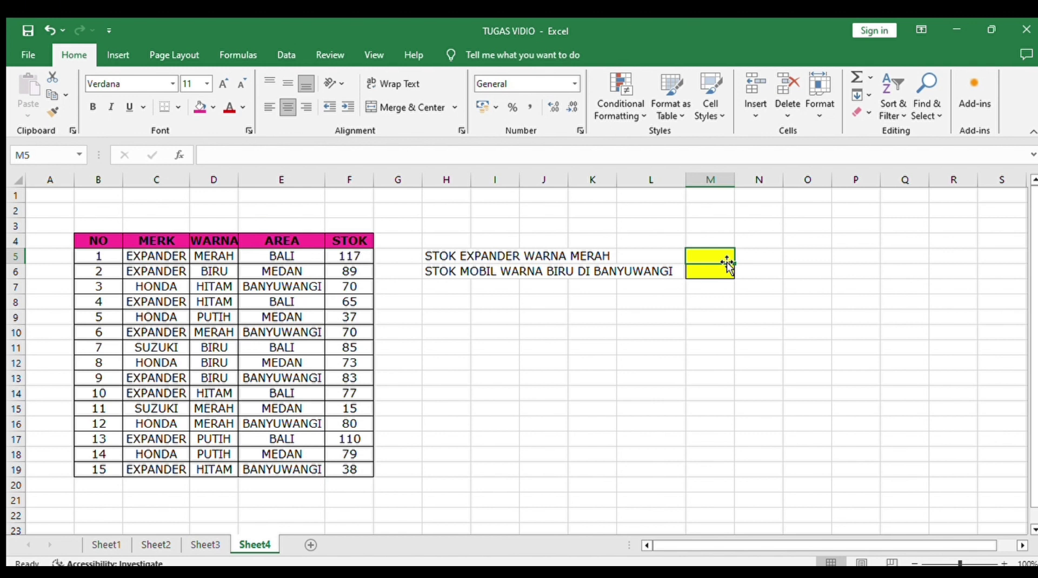
text(=SUM)
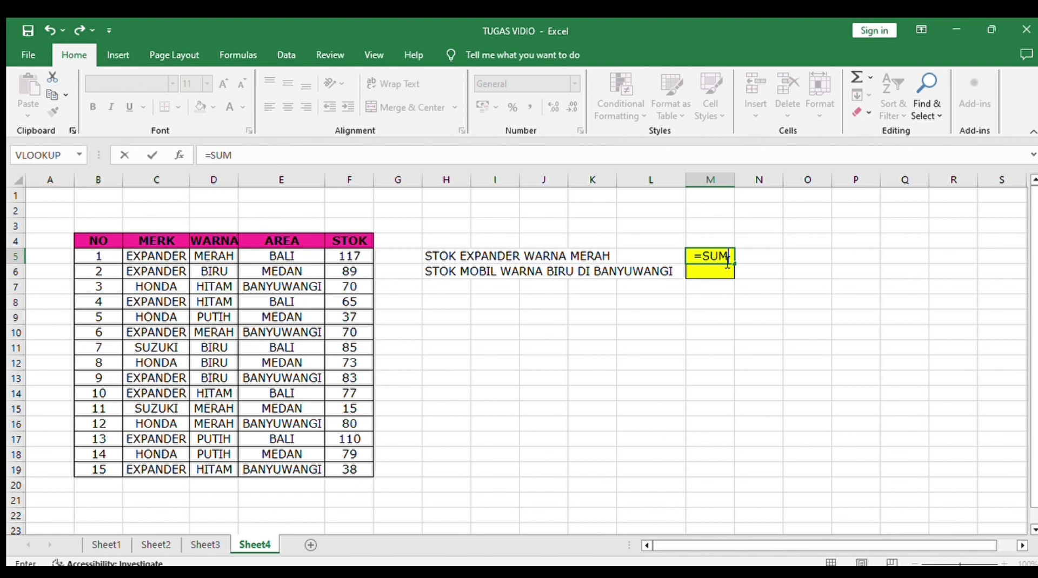
text(IFS()
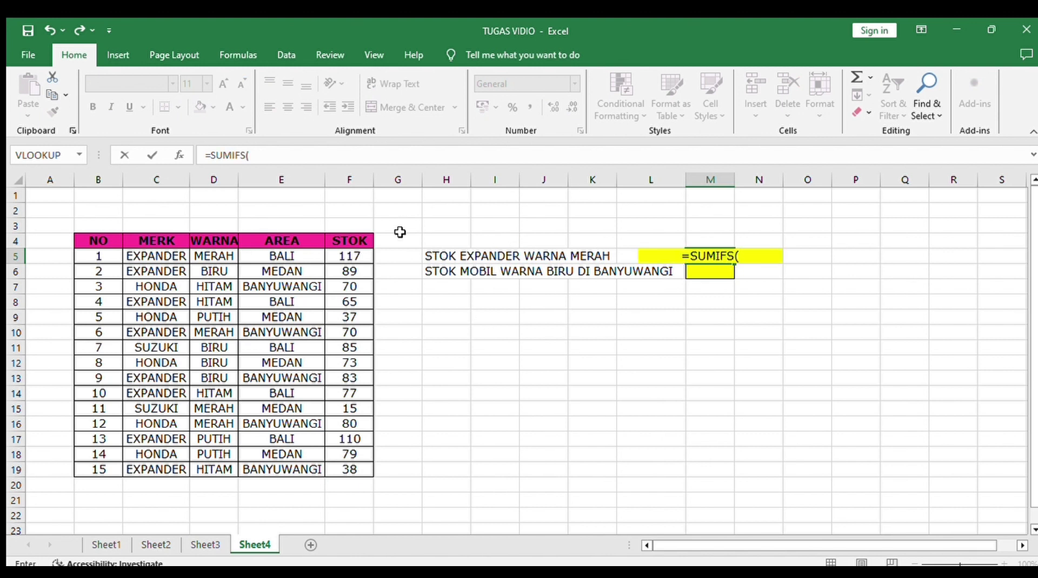
drag(349, 257, 346, 467)
text(;)
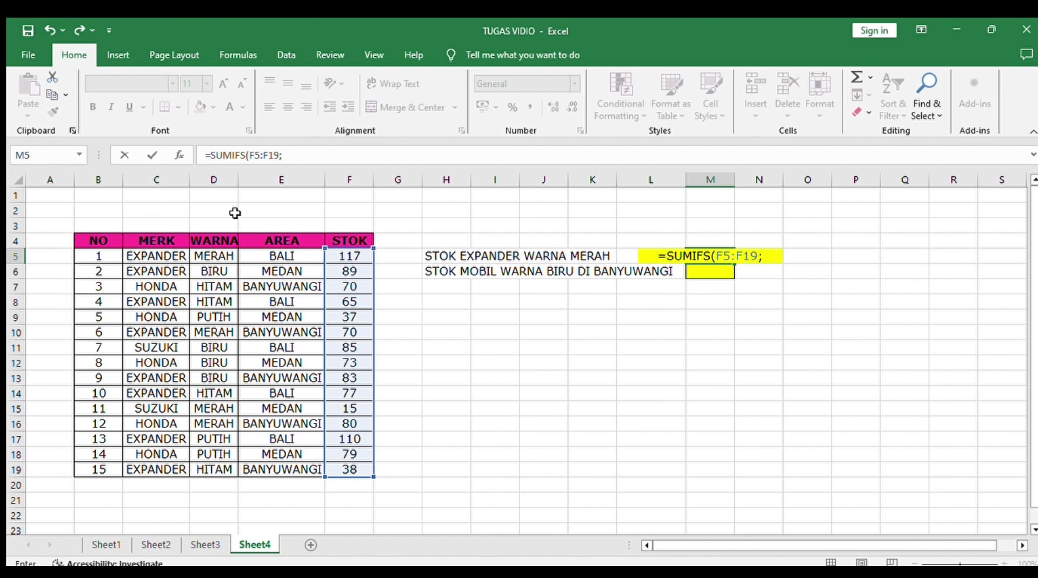
drag(141, 259, 184, 469)
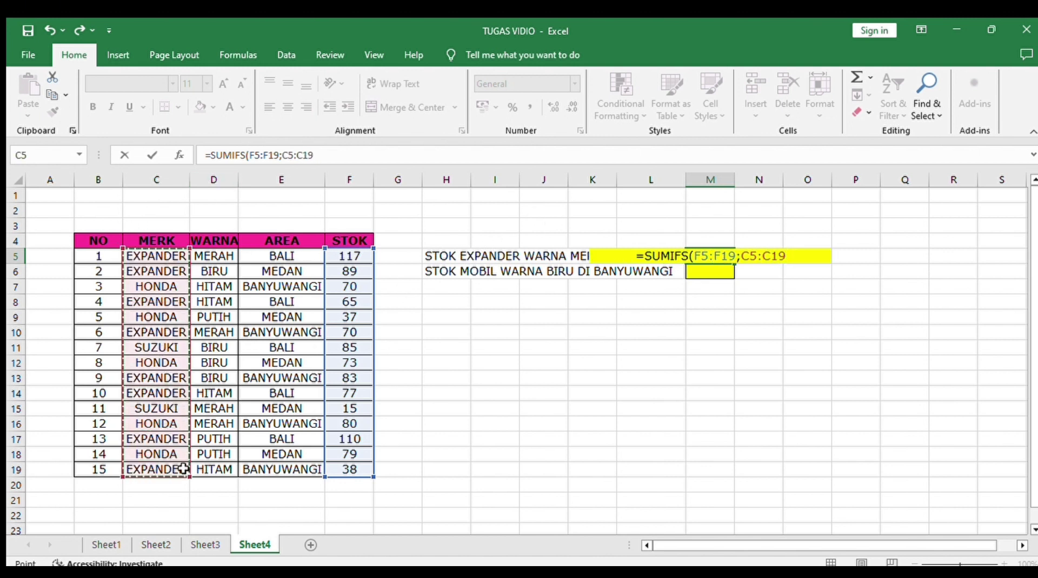
text(;")
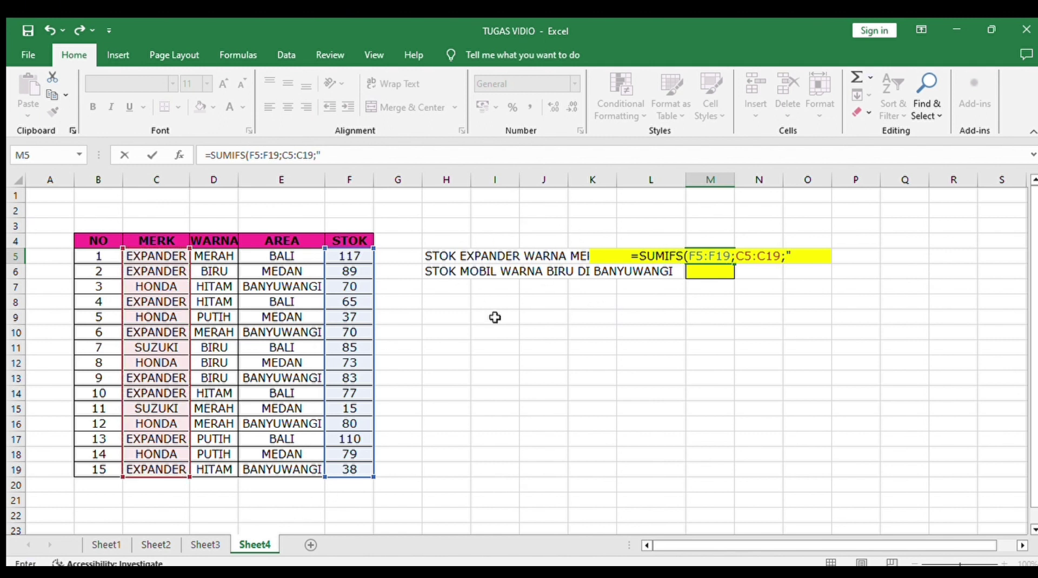
text(EXPA)
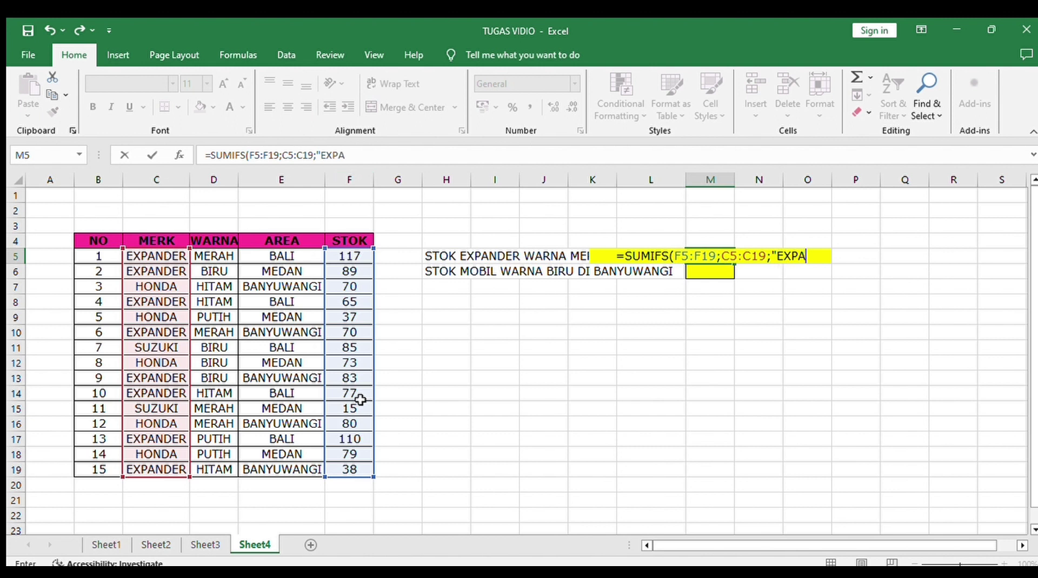
text(NDER")
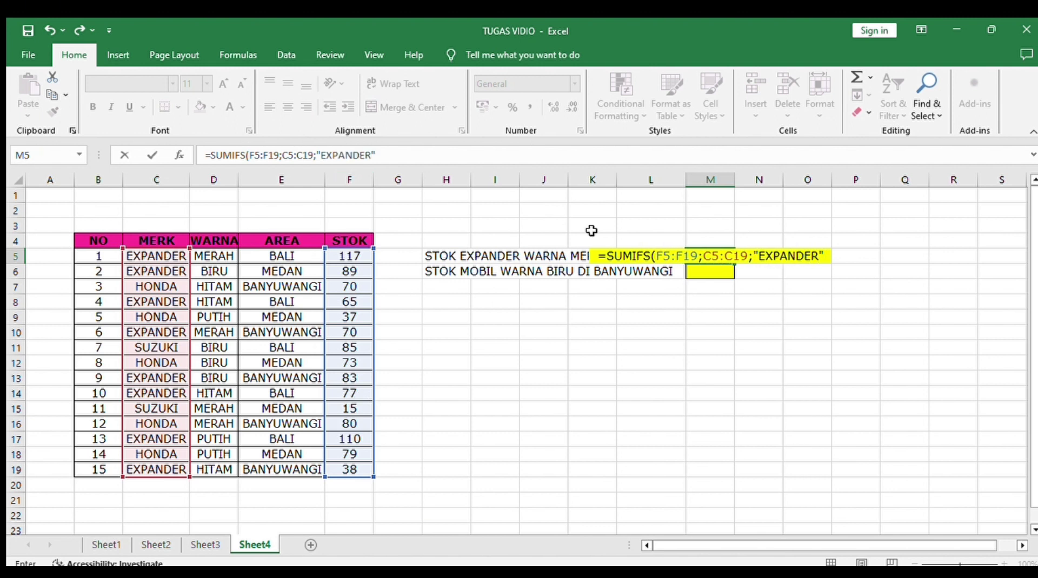
text(;)
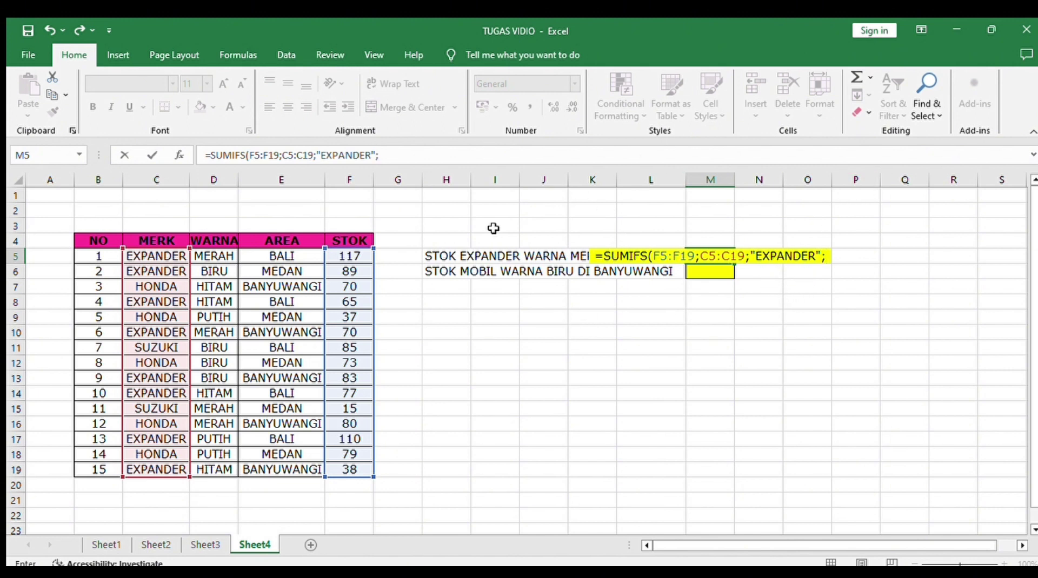
drag(217, 252, 213, 471)
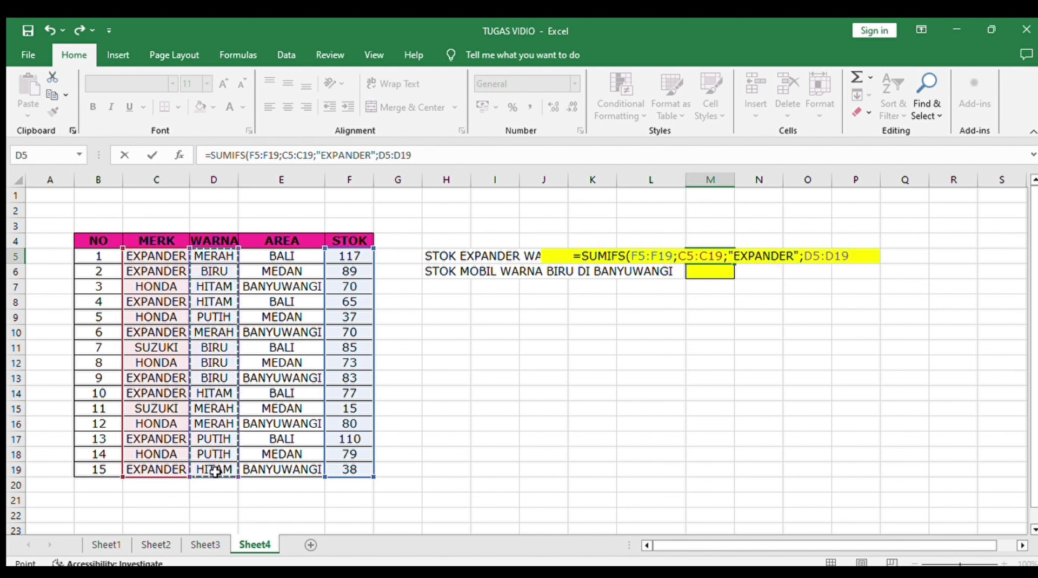
text(;")
text(M)
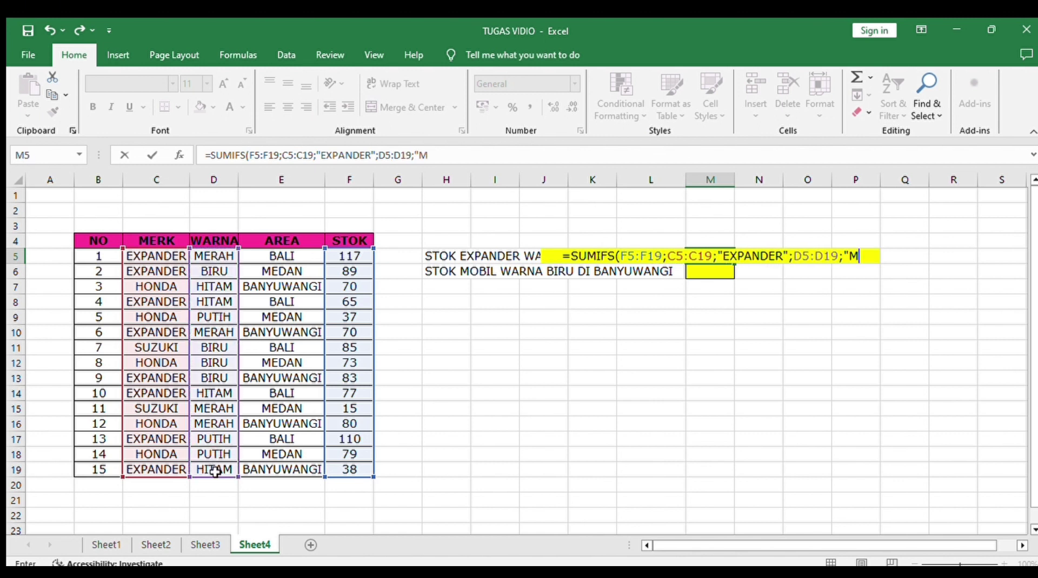
text(ERAH"))
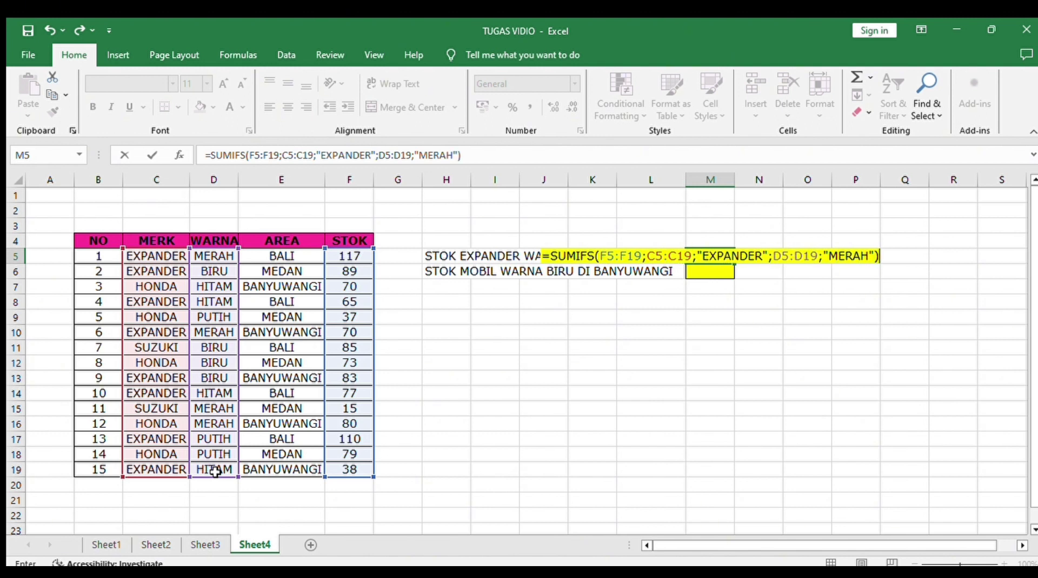
key(Return)
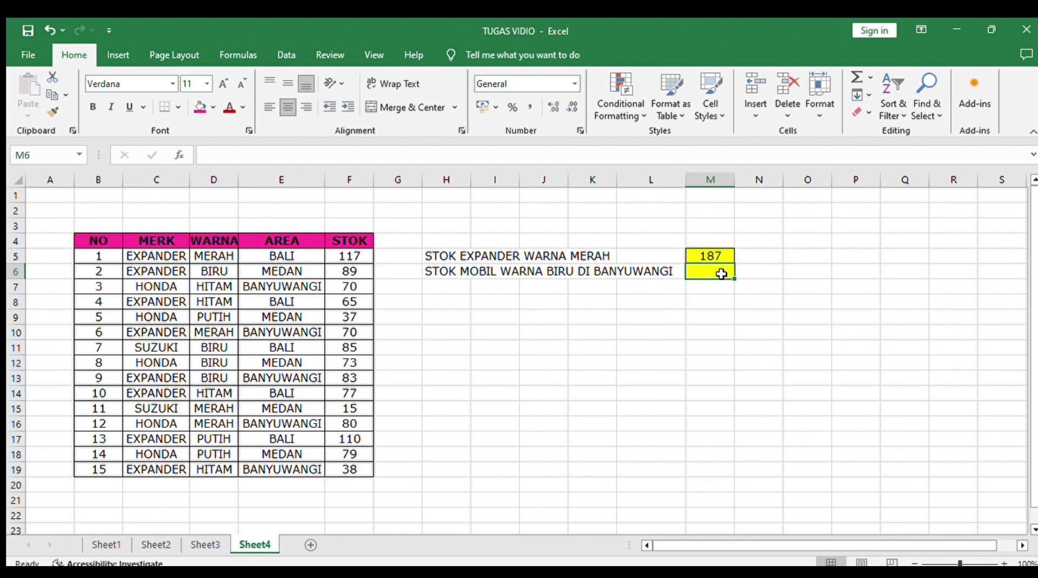
- Enter =SUMIFS(F5:F19;D5:D19;"BIRU";E5:E19;"BANYUWANGI") in M6 to total the stock of blue cars in BANYUWANGI
text(=)
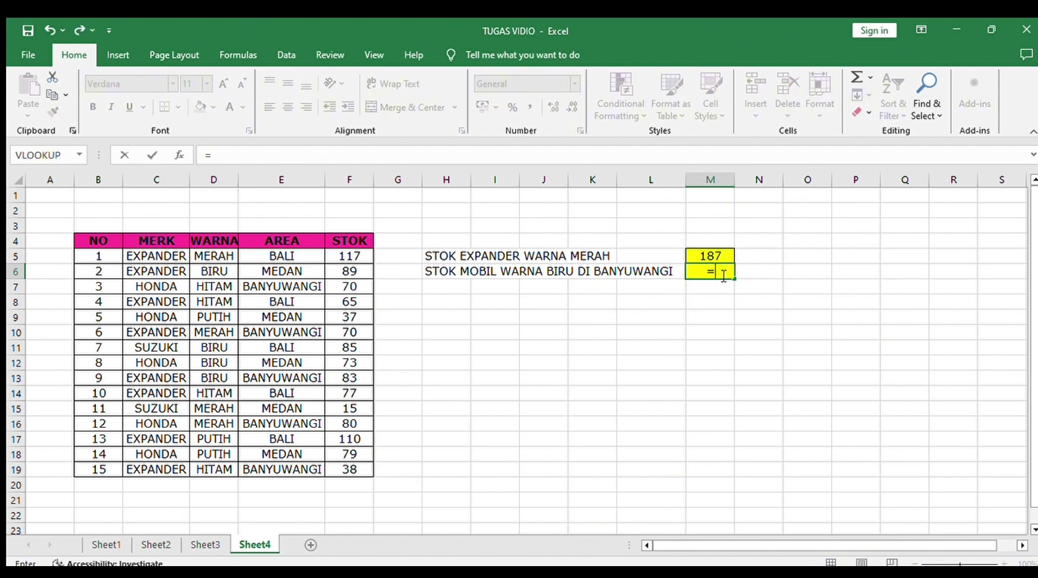
text(SUMIFS()
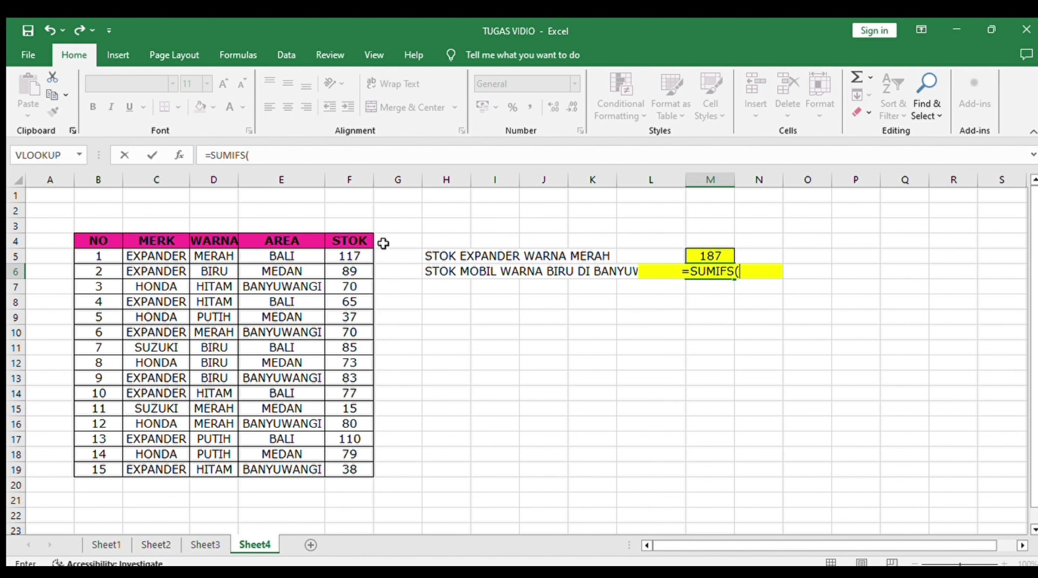
drag(328, 259, 371, 469)
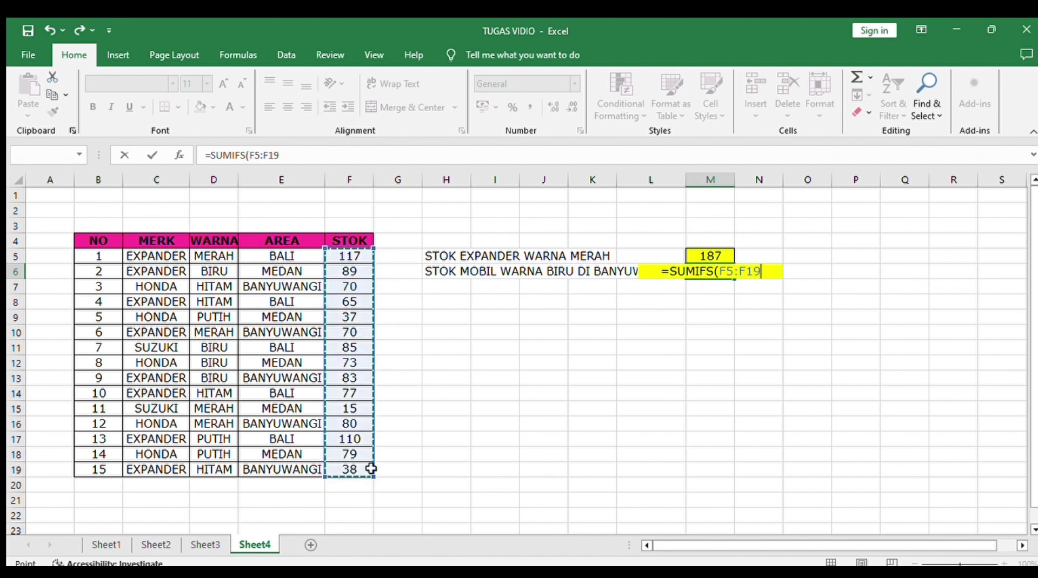
text(;)
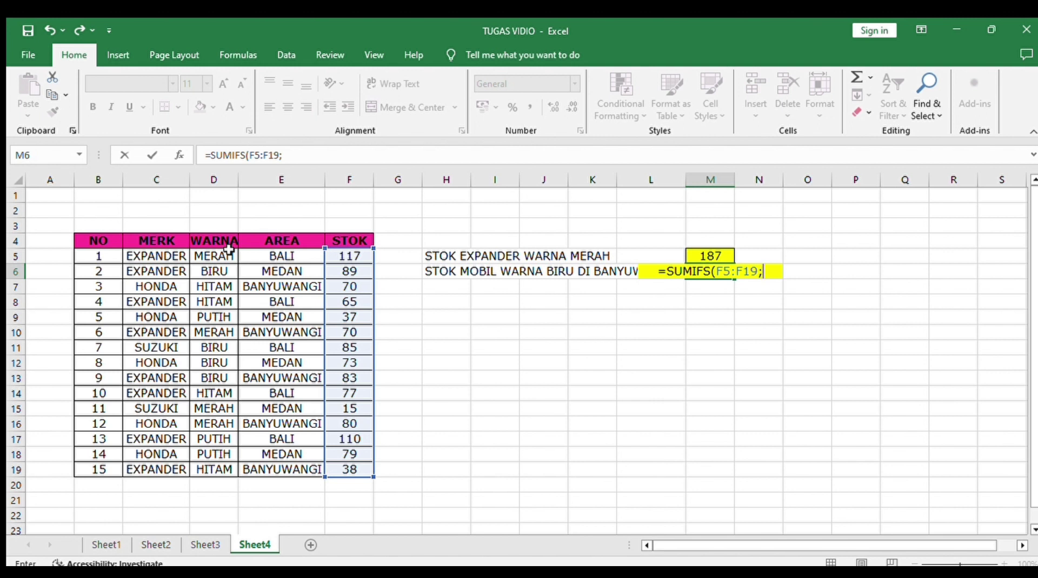
drag(224, 256, 219, 468)
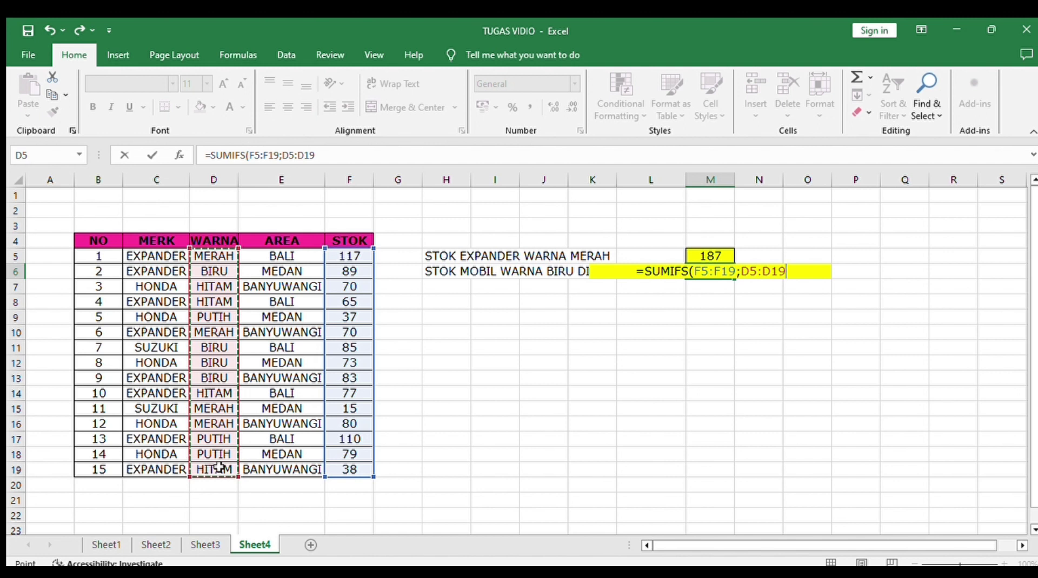
text(;)
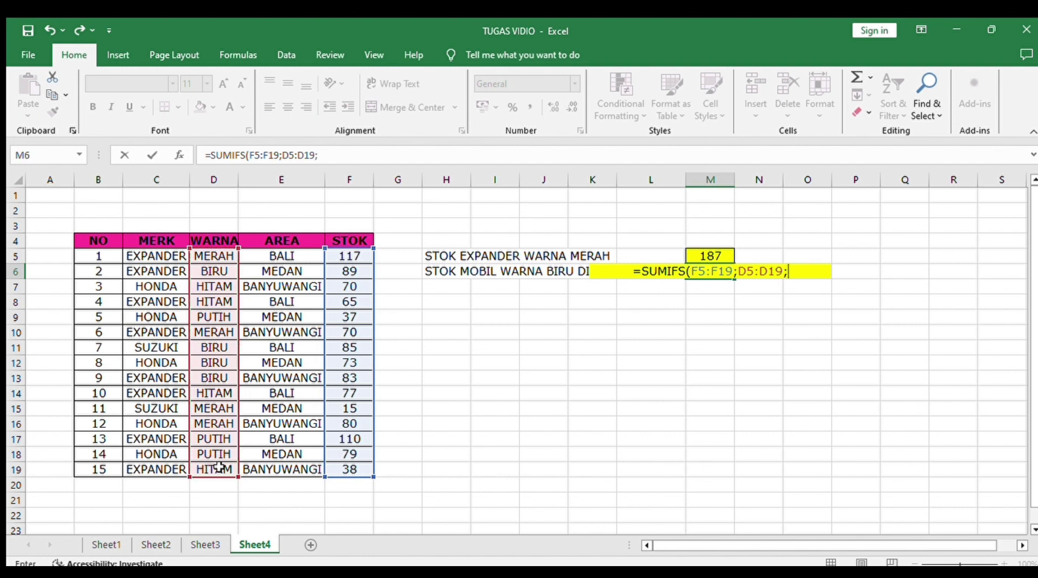
text("BI)
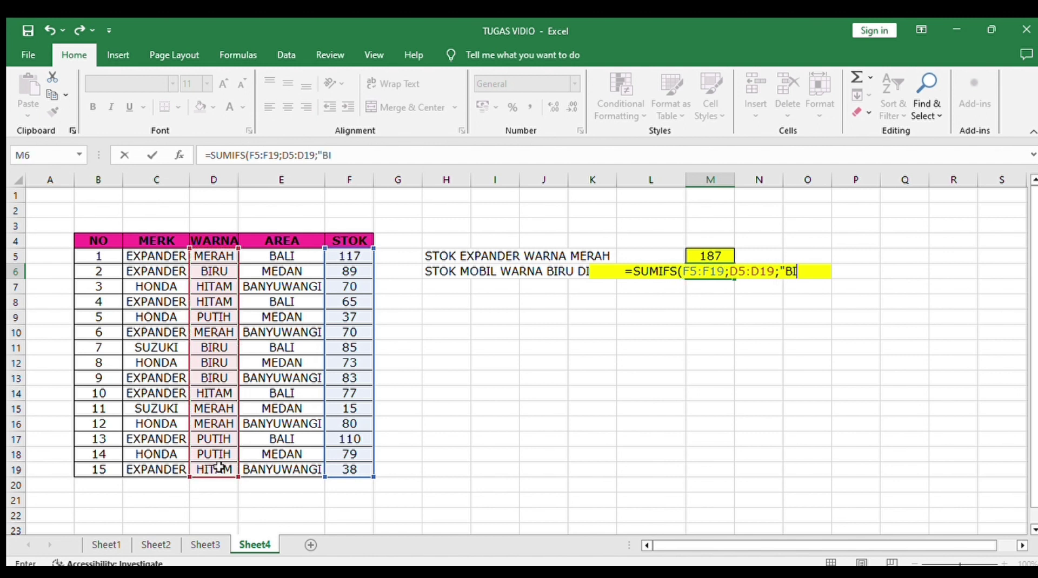
text(RU")
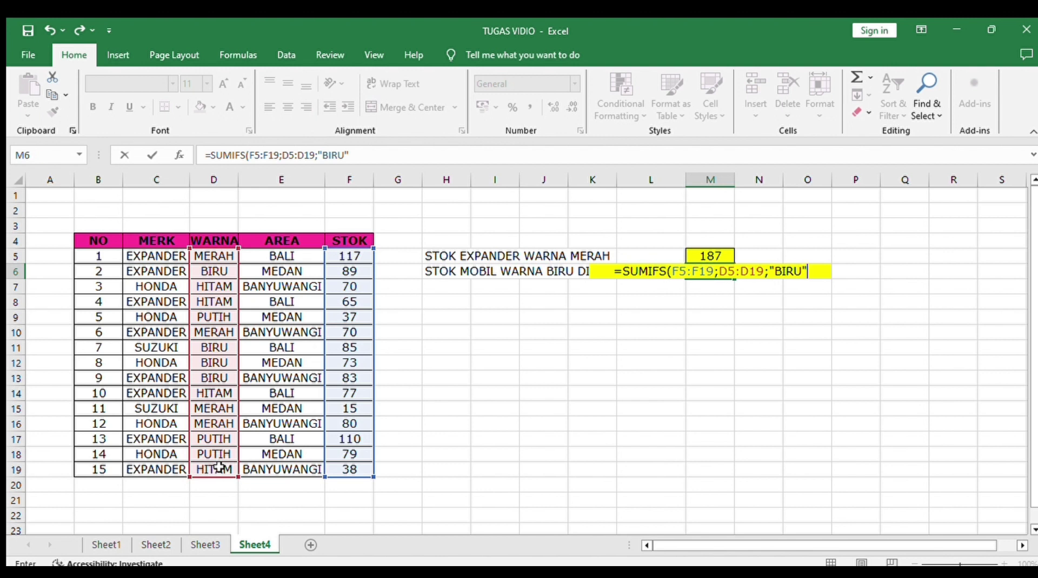
text(;)
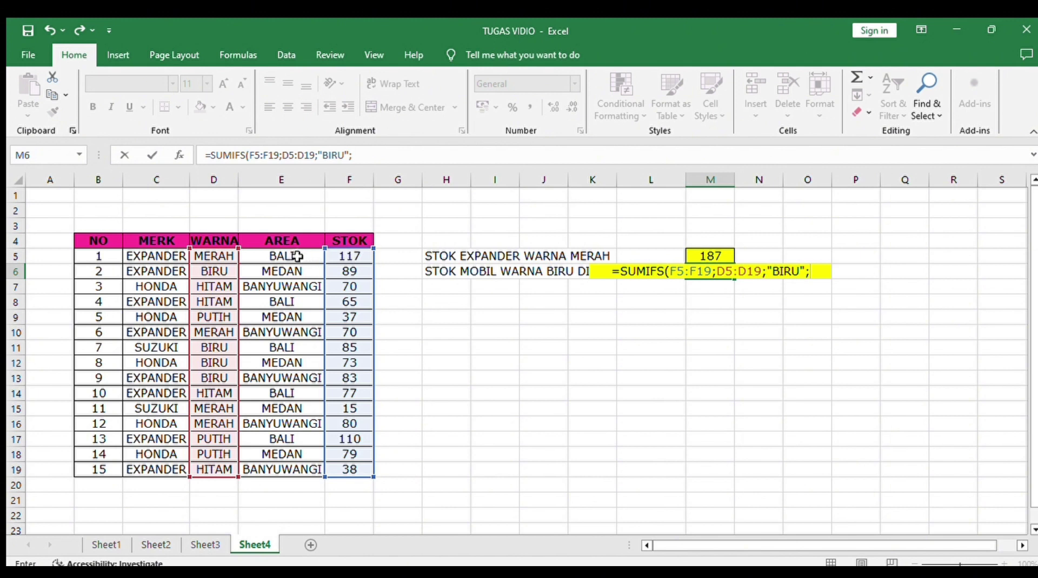
drag(297, 257, 289, 468)
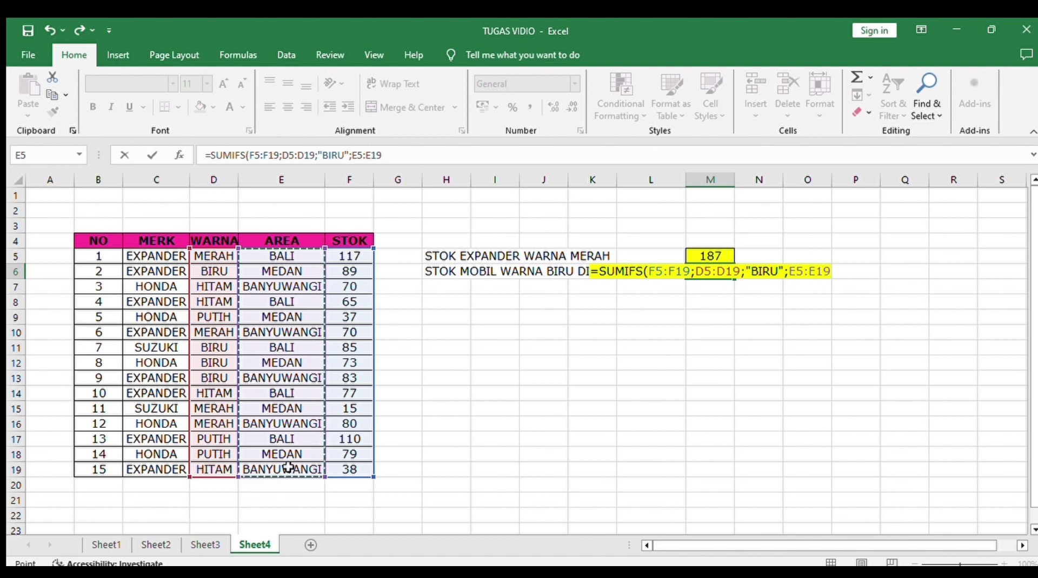
text(;")
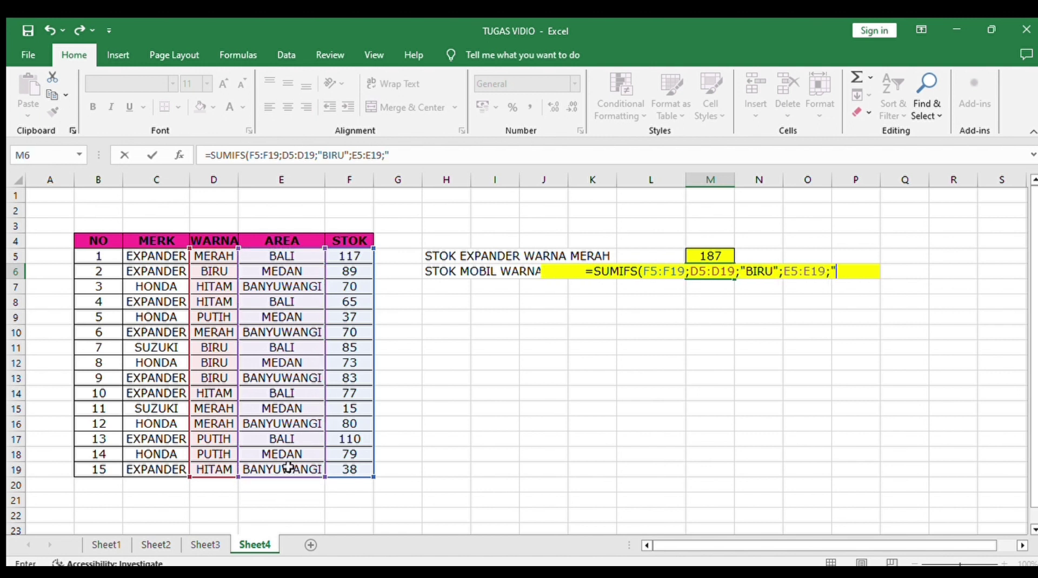
text(BANYUW)
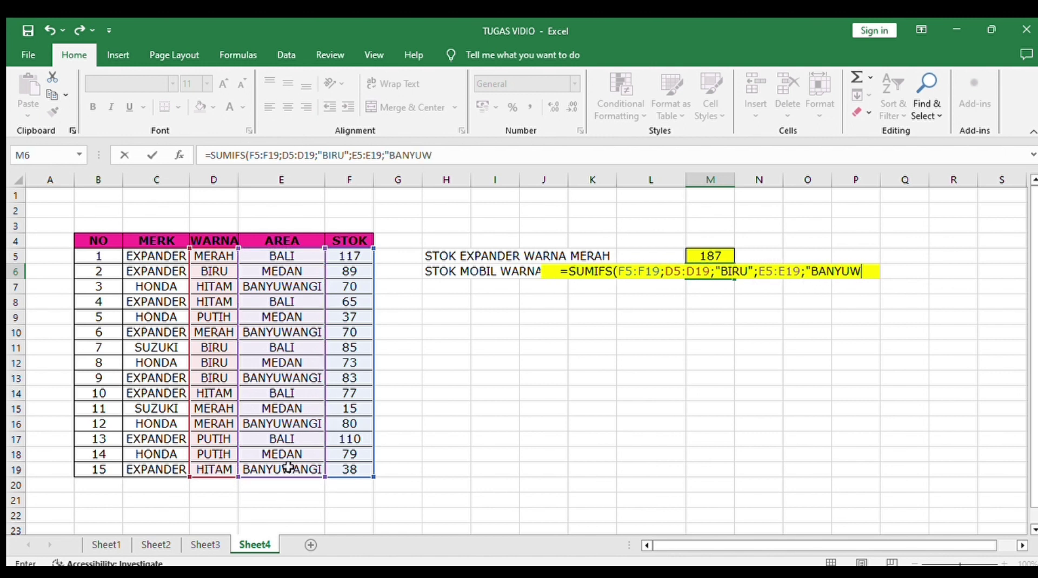
text(ANGI"))
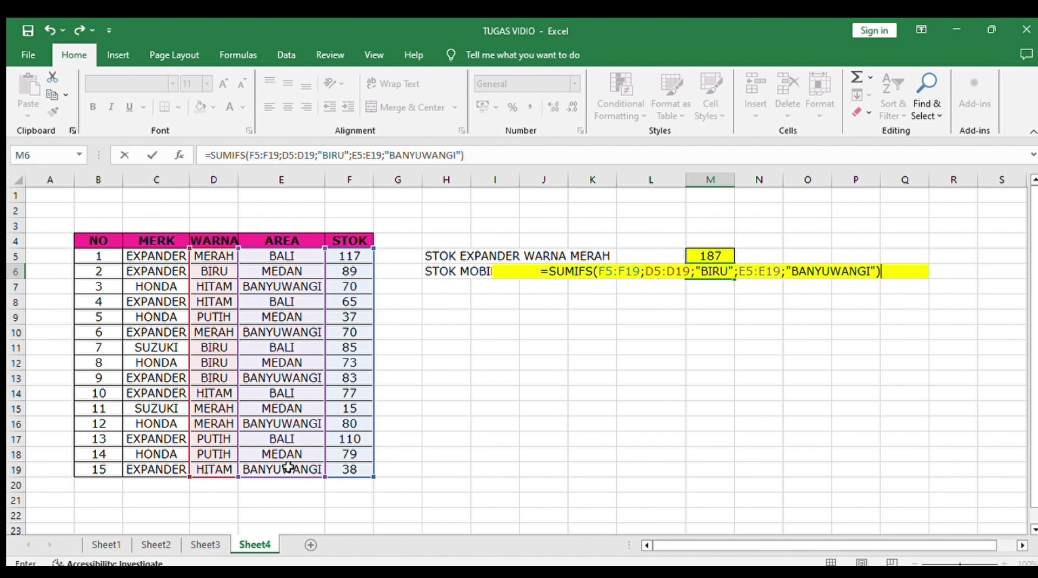
key(Return)
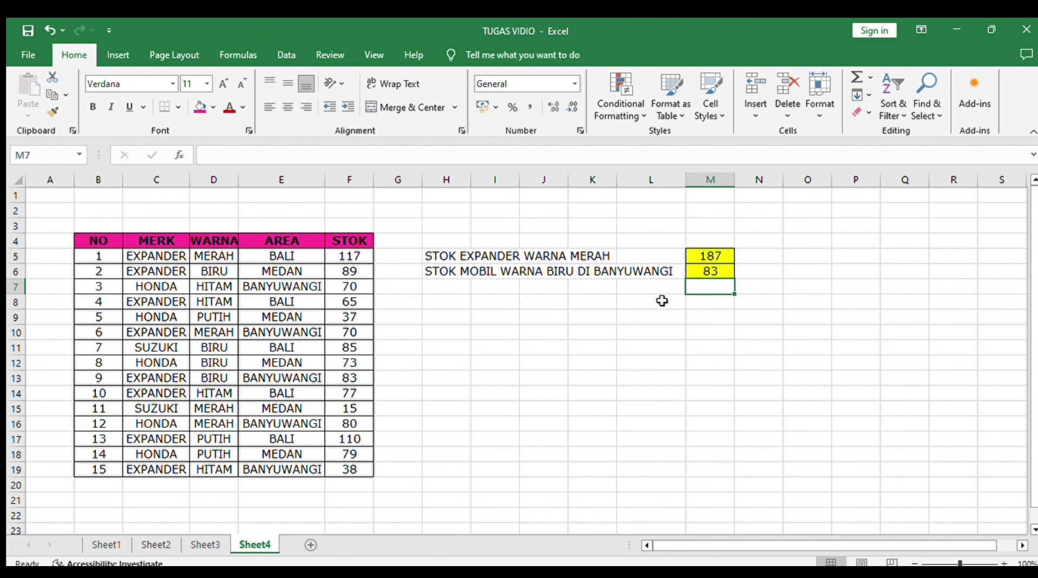
click(718, 271)
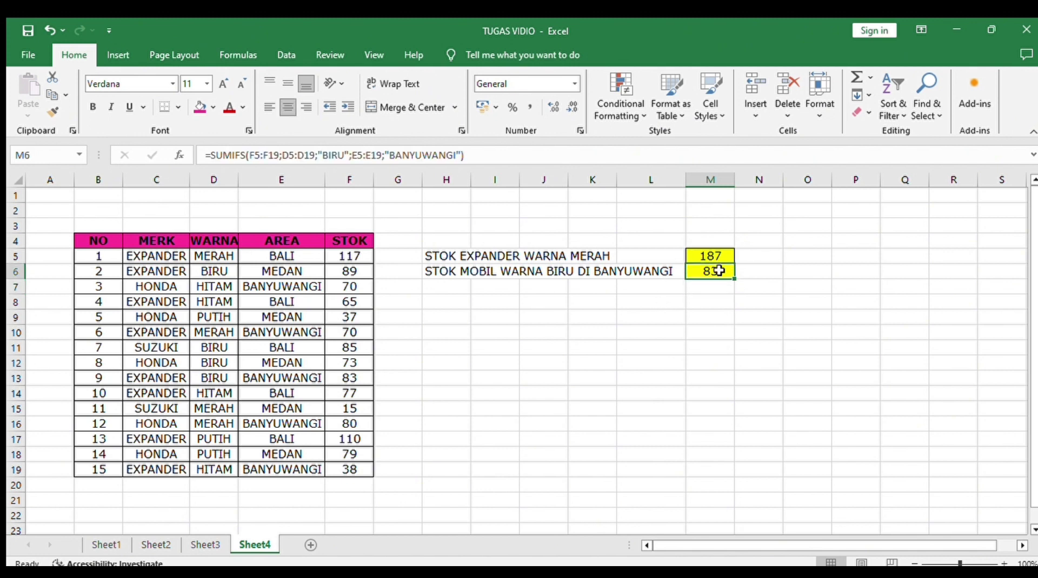
click(807, 259)
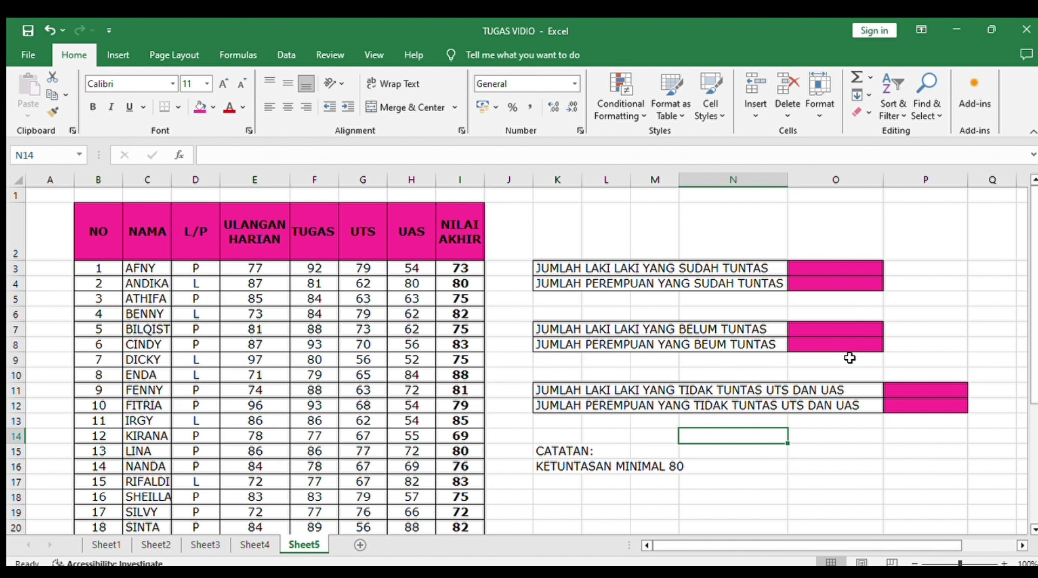
click(849, 359)
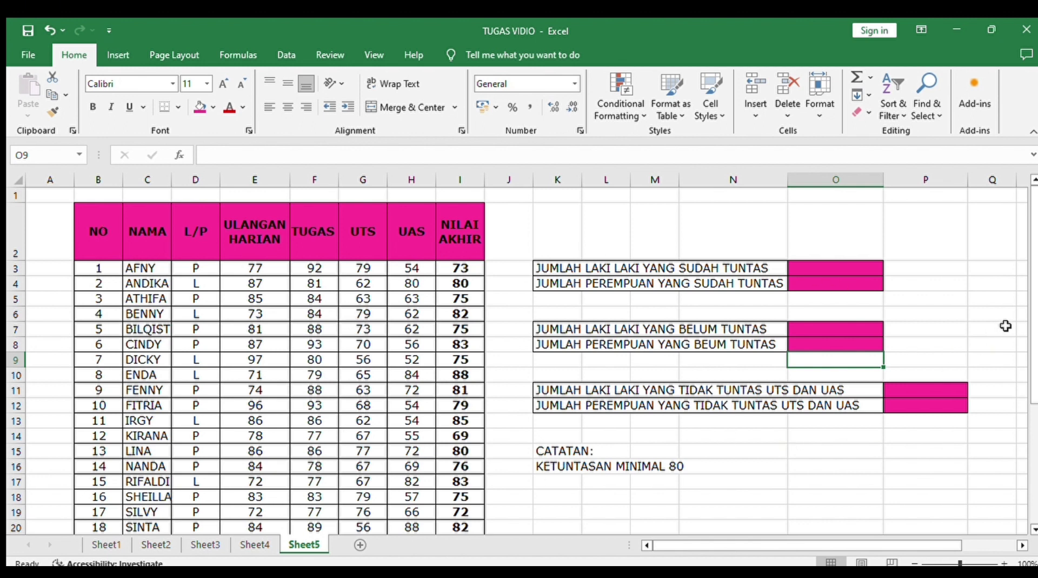
mouse_move(1033, 250)
mouse_down()
mouse_move(1033, 298)
mouse_move(1015, 255)
mouse_up()
- Enter =COUNTIFS(D3:D22;"L";I3:I22;">=80") in O3 to count the male students who have passed
click(862, 269)
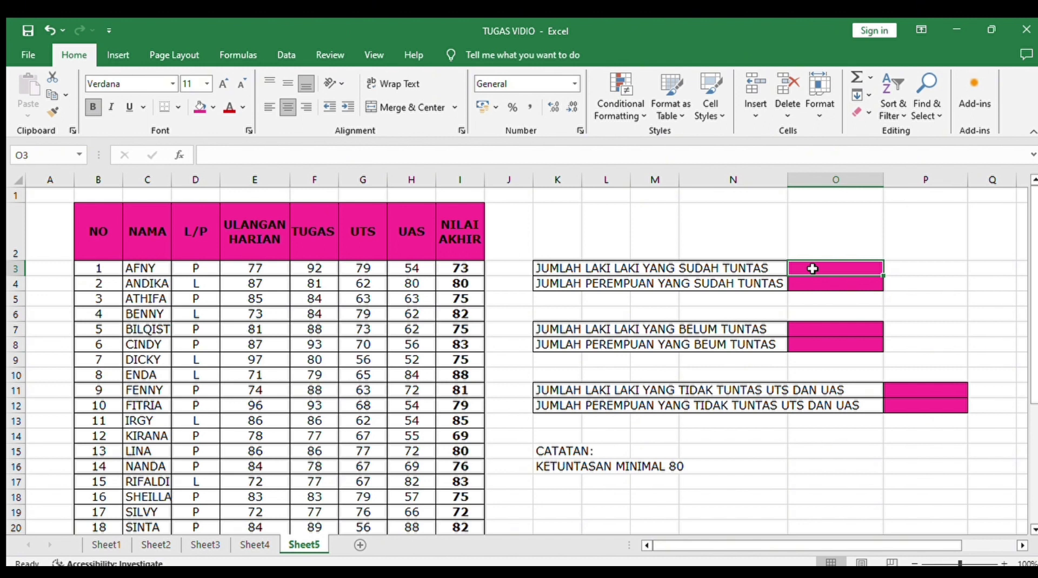
text(=C)
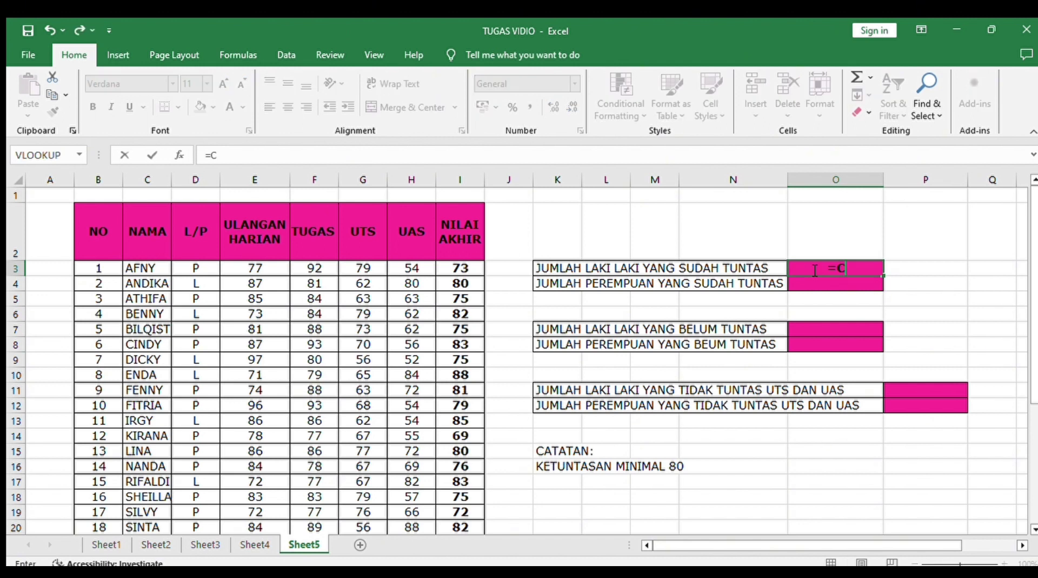
text(OUNTI)
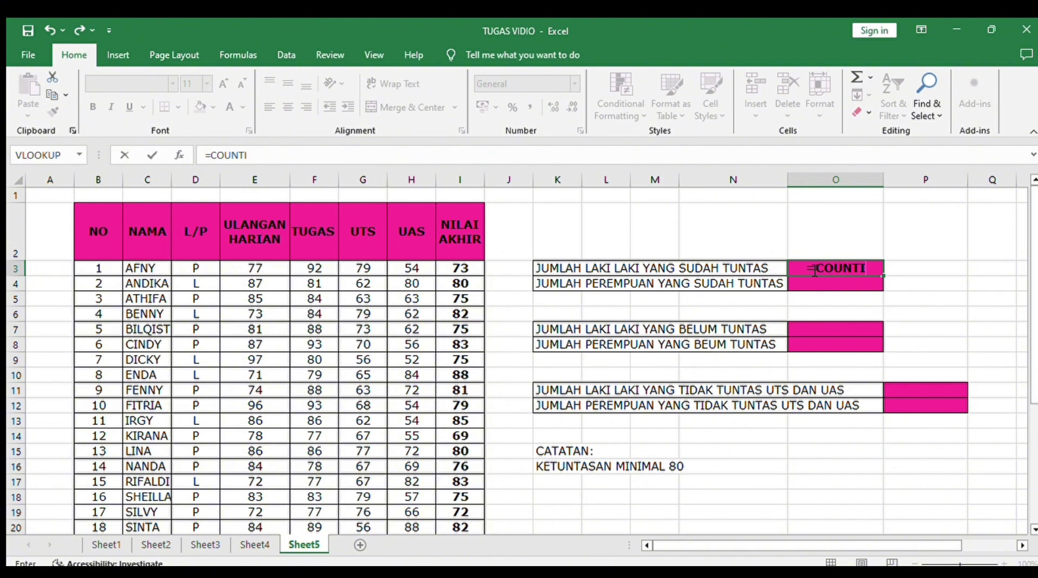
text(FS()
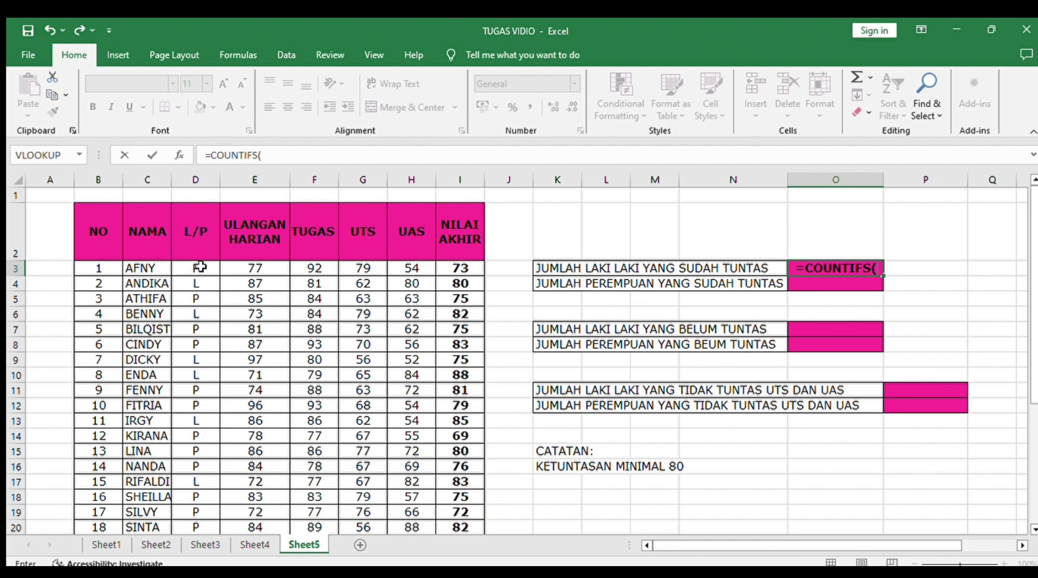
drag(201, 269, 203, 485)
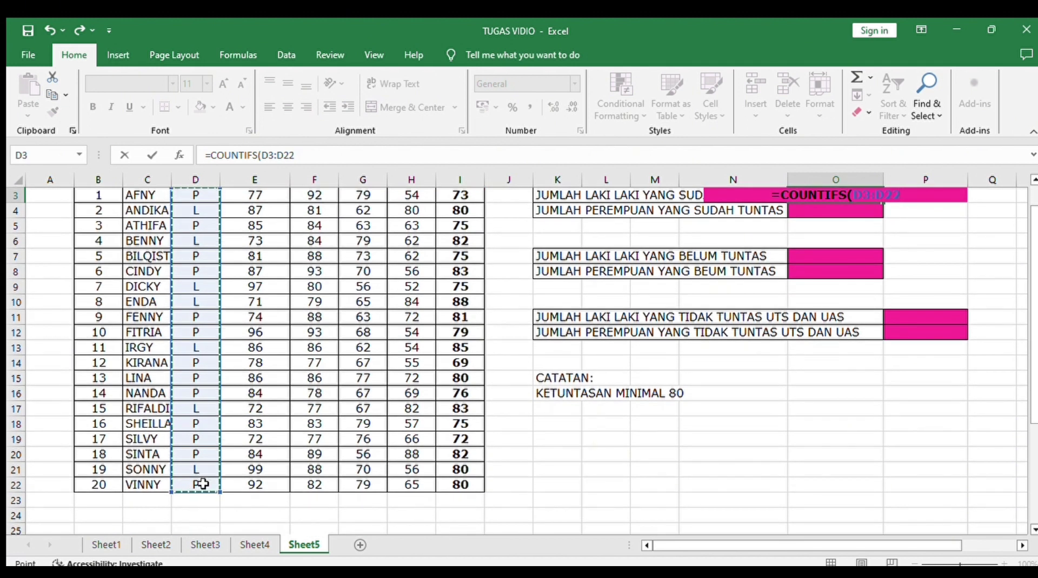
text(;)
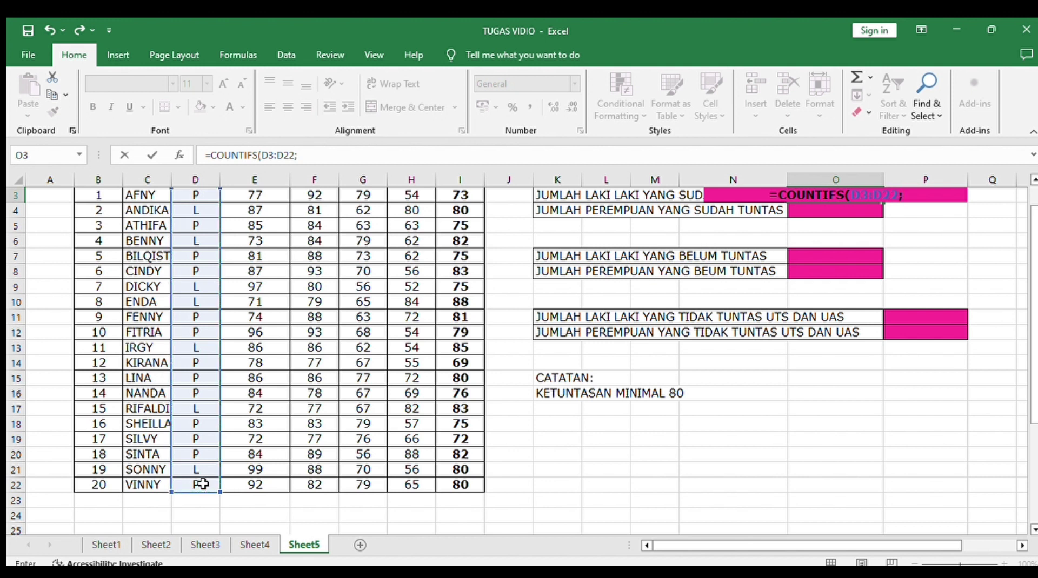
scroll(1030, 324, up, 1)
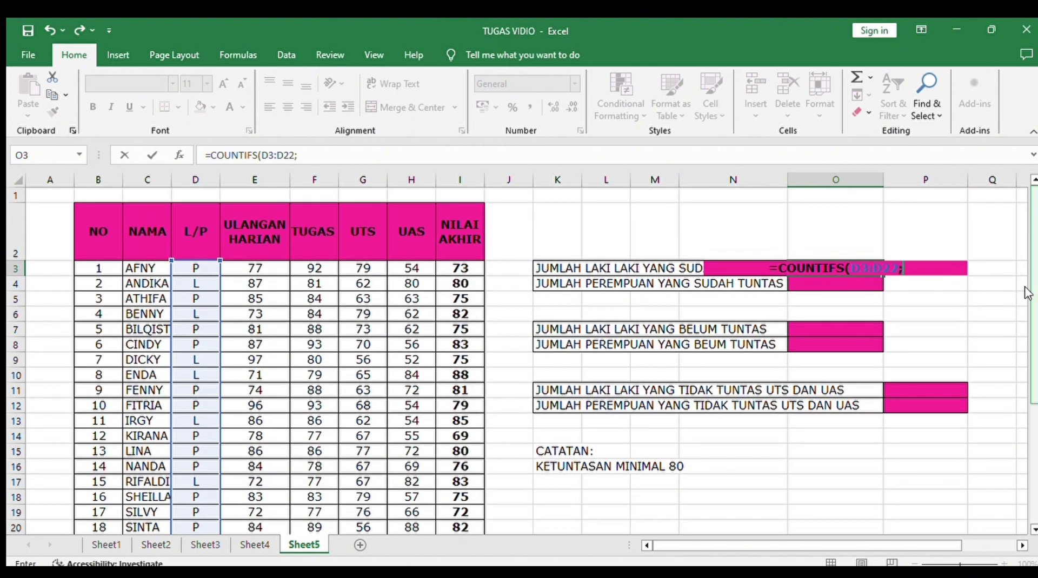
text(")
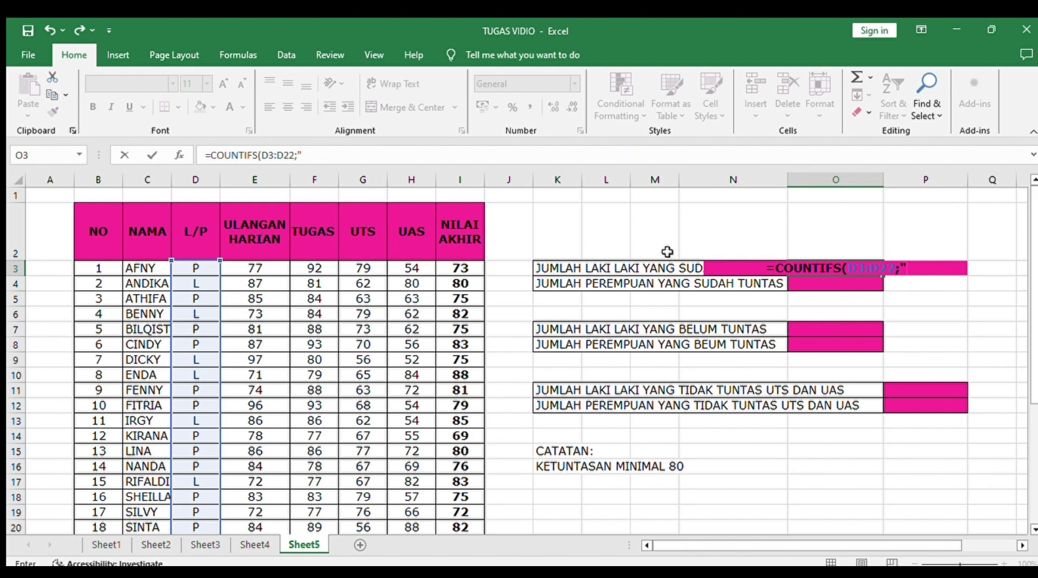
text(L")
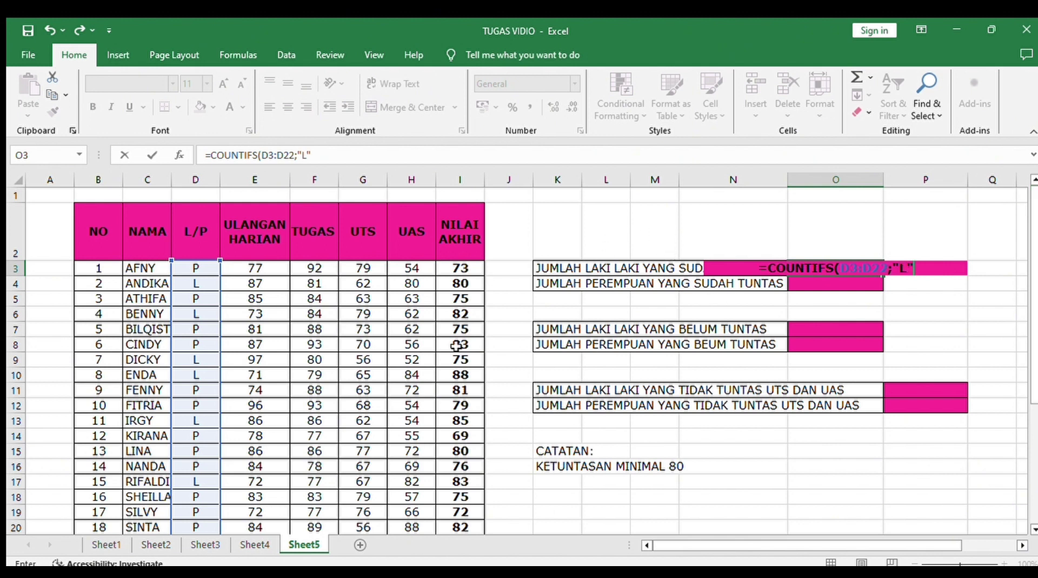
text(;)
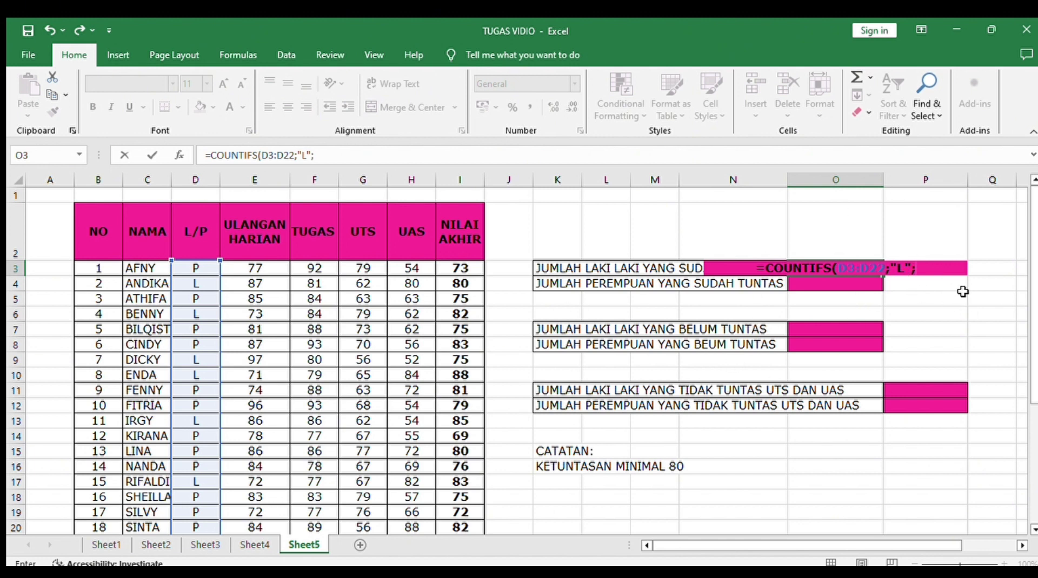
drag(465, 269, 462, 483)
text(;)
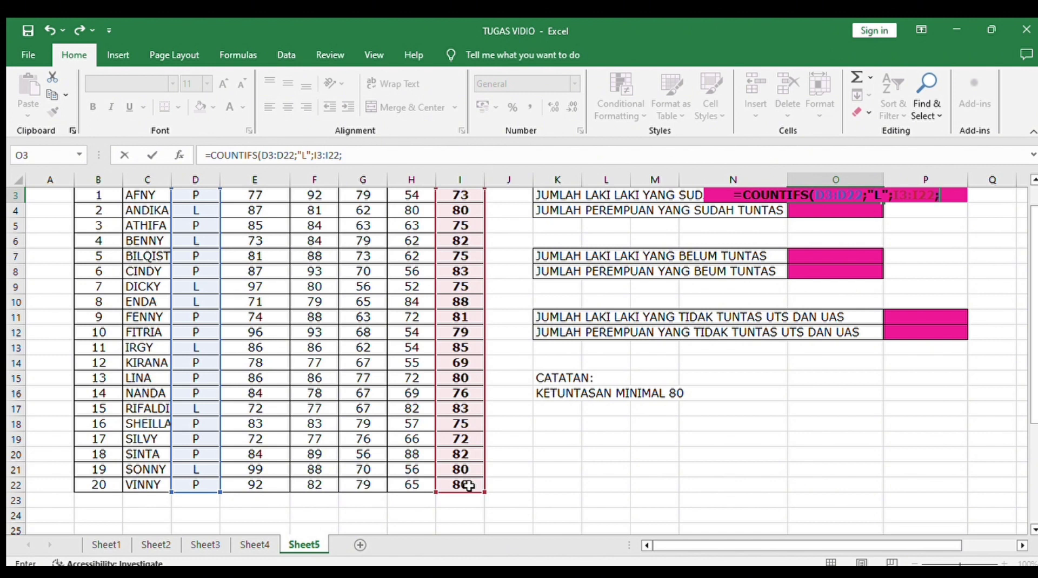
key(BackSpace)
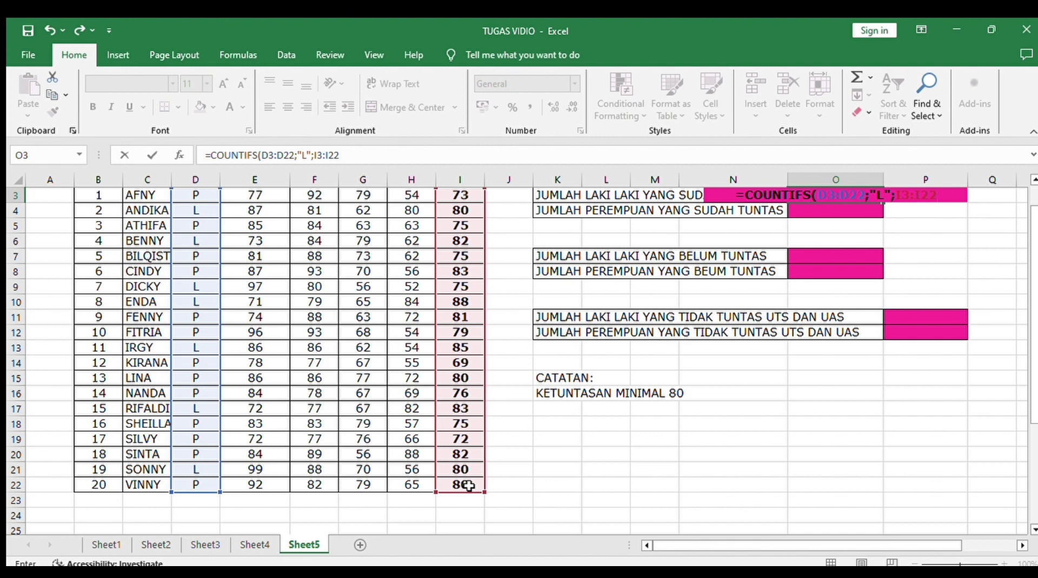
text(;)
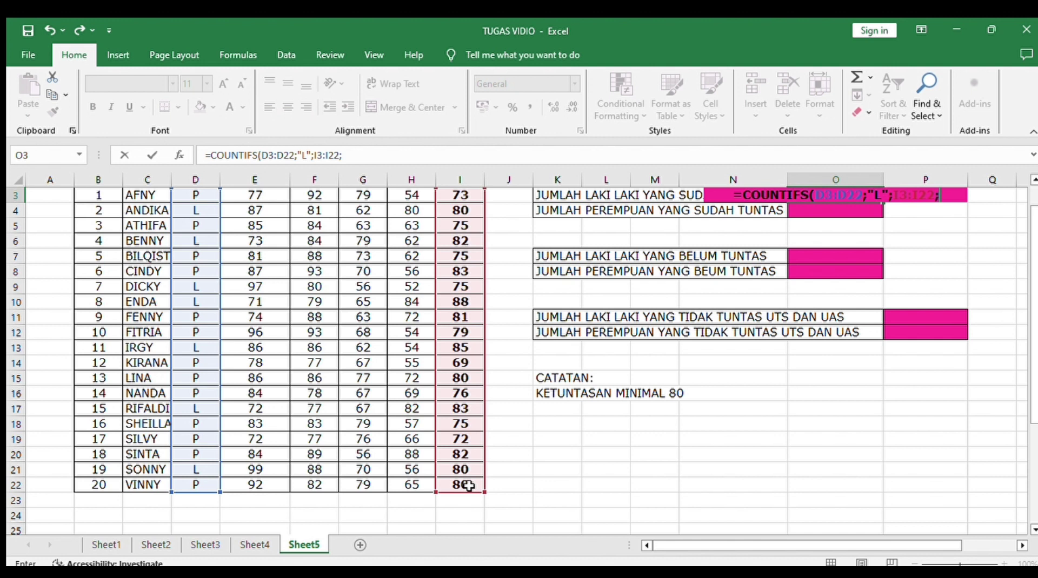
text(>=)
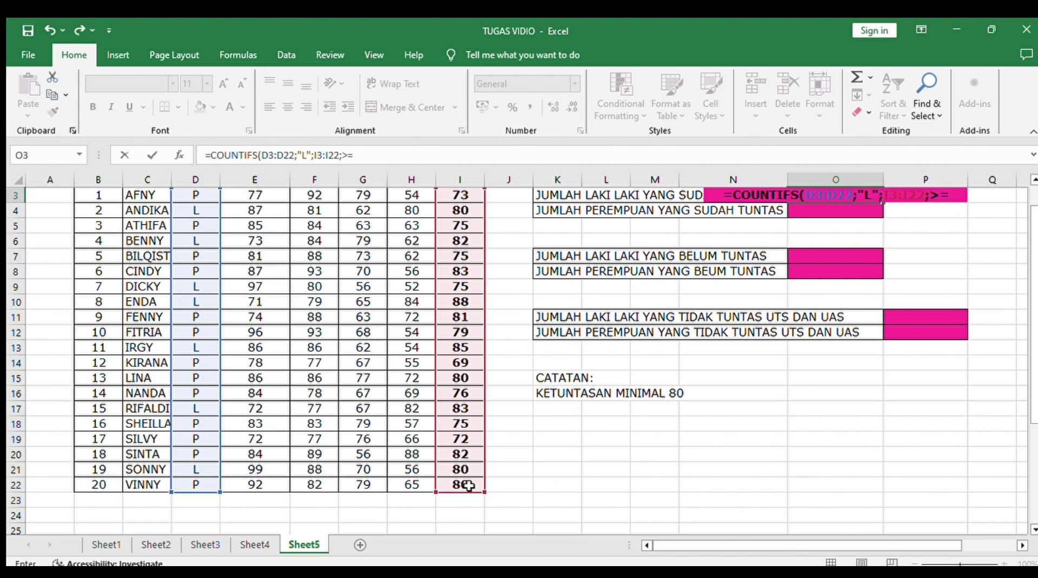
text(80)
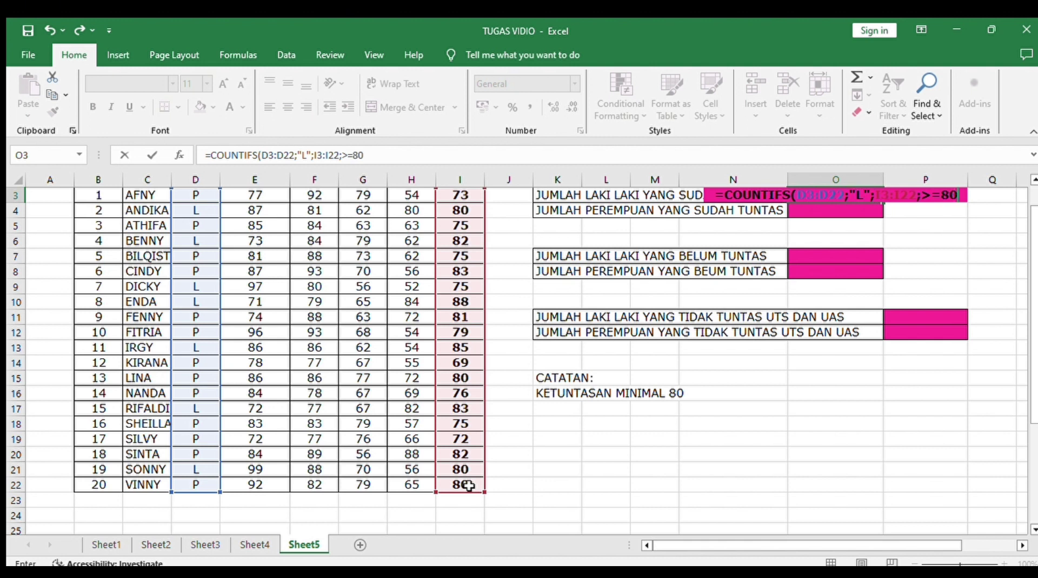
click(921, 196)
text(">=80)
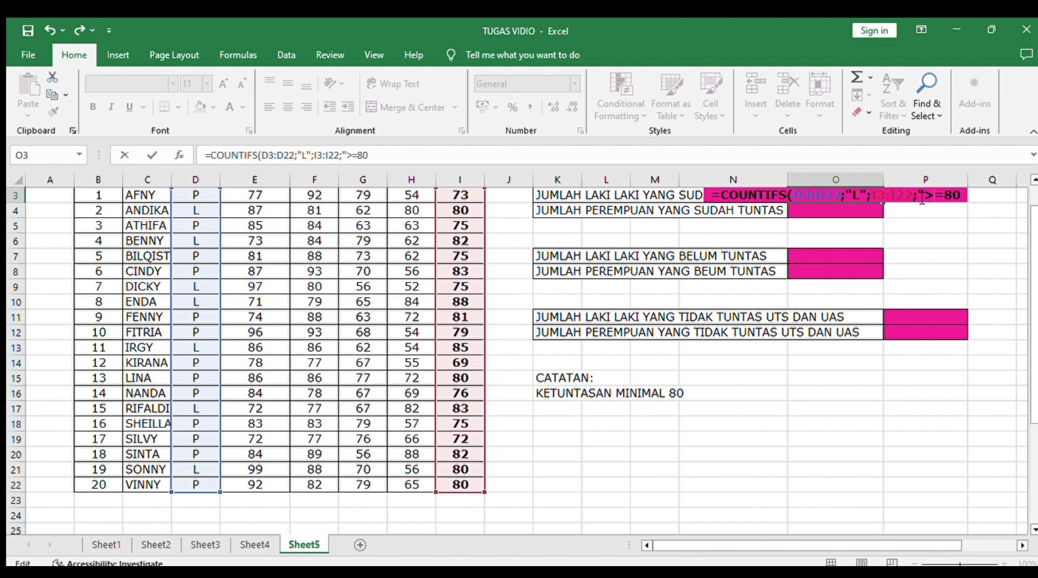
text(")
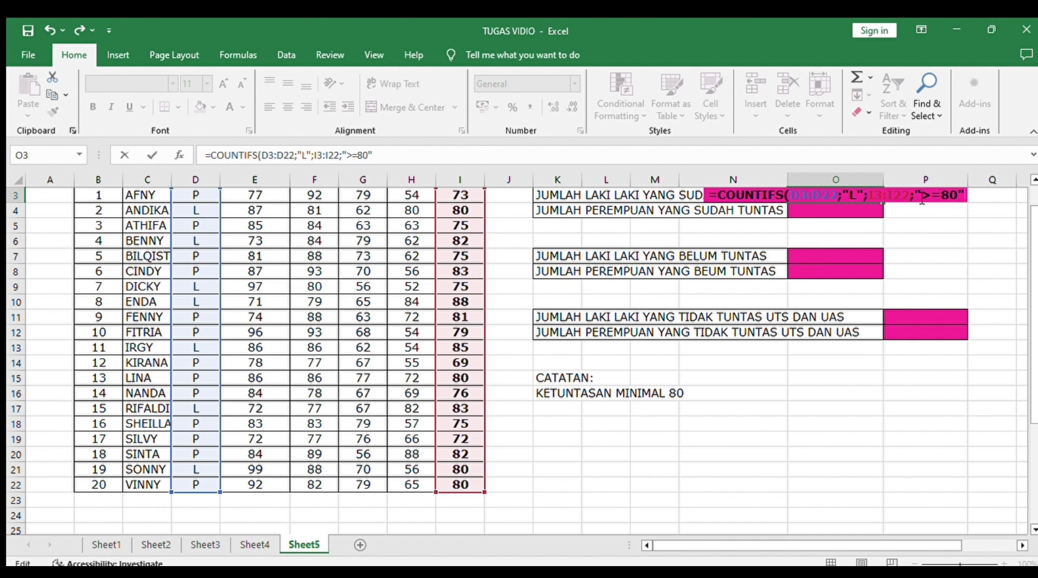
text())
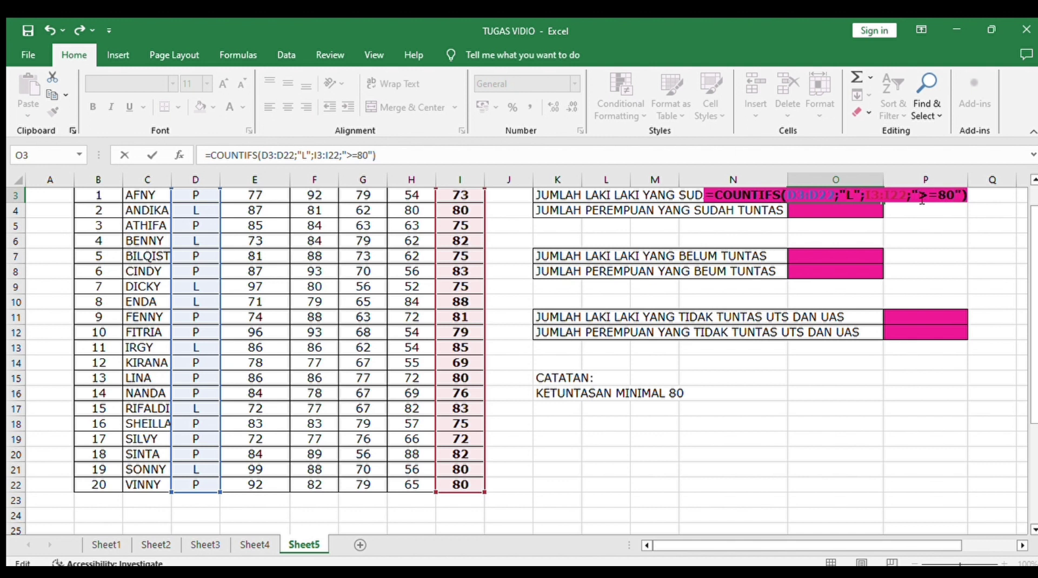
key(Return)
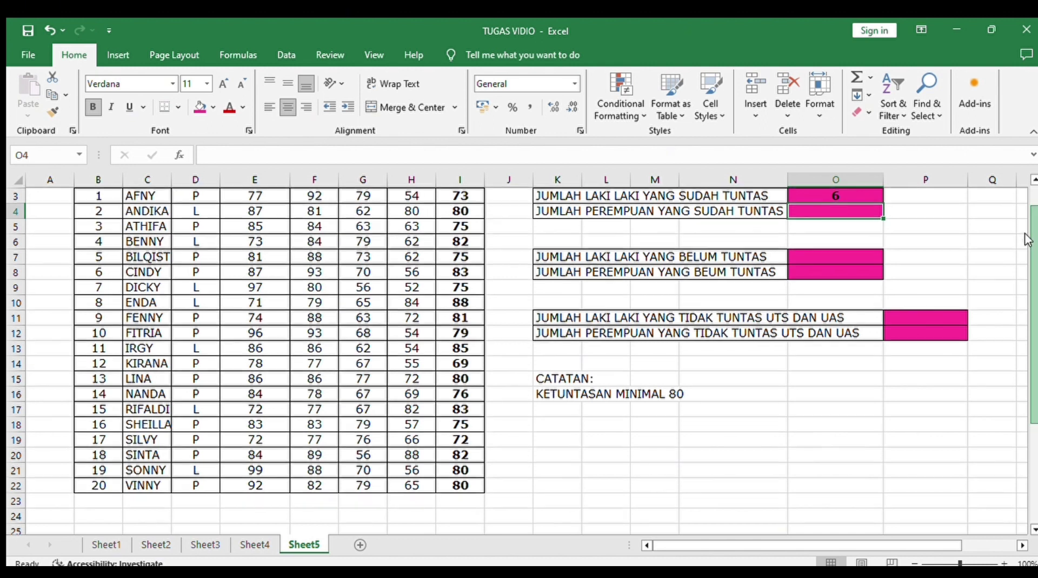
- Enter =COUNTIFS(D3:D22;"P";I3:I22;">80") in O4 to count the female students who have passed
scroll(1027, 239, up, 1)
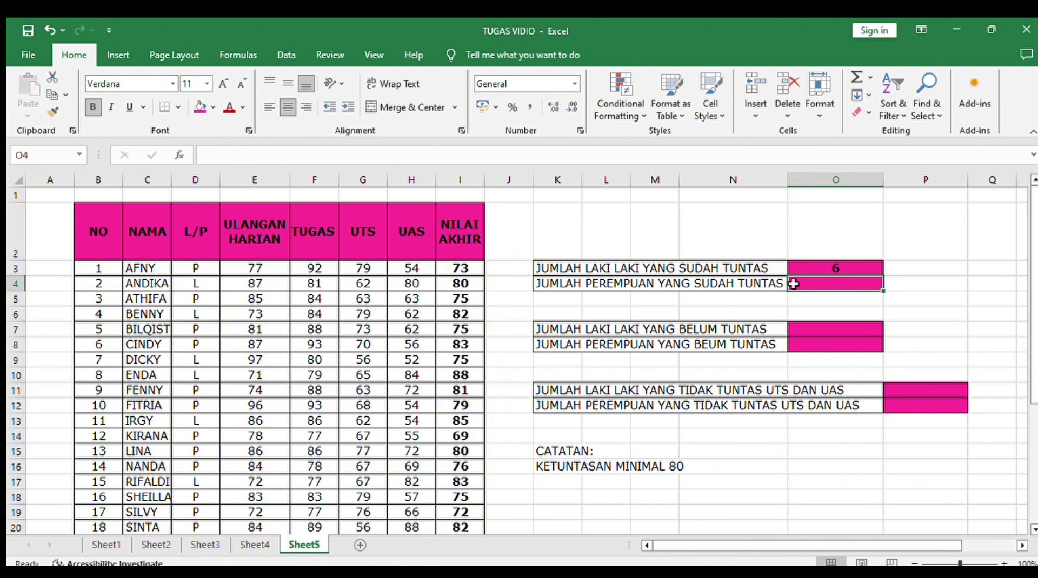
text(=)
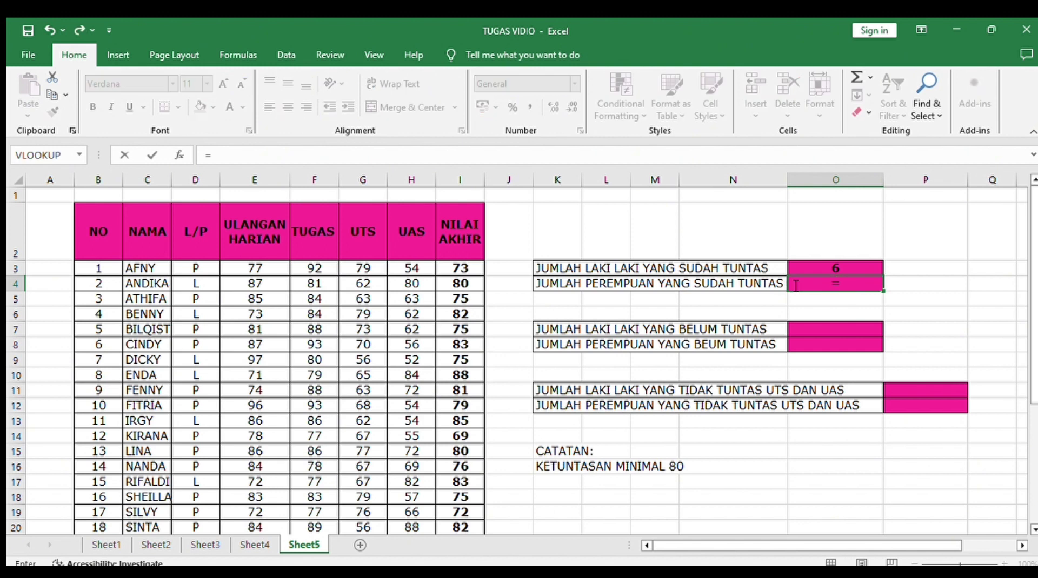
text(COUNT)
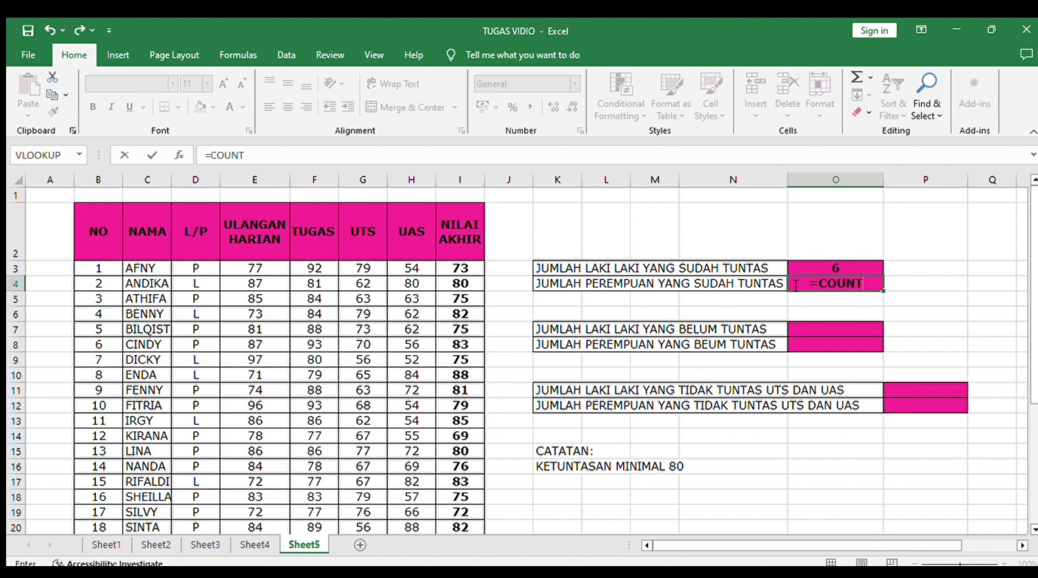
text(IFS()
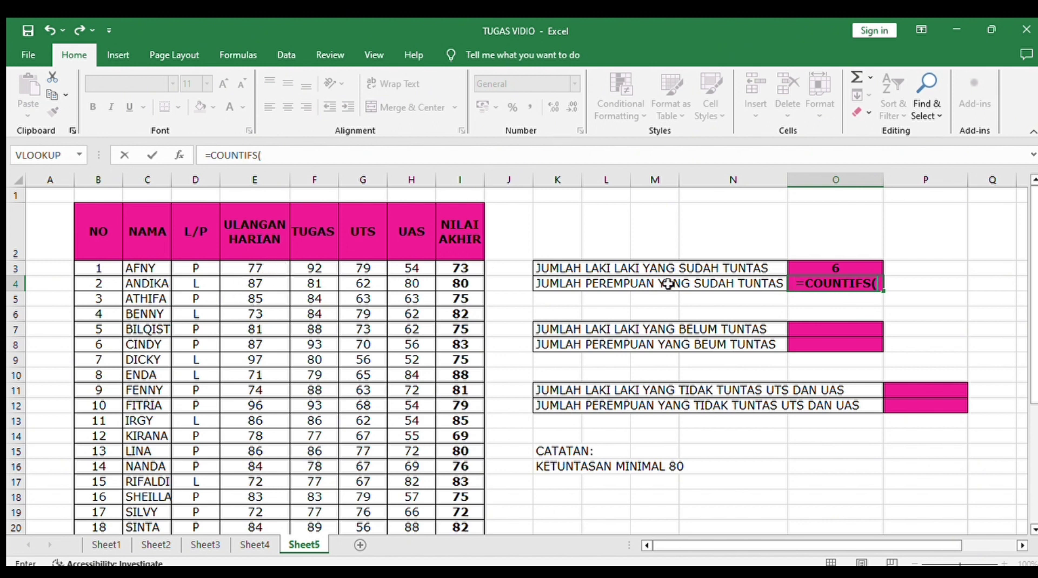
drag(181, 267, 200, 480)
text(;"P";)
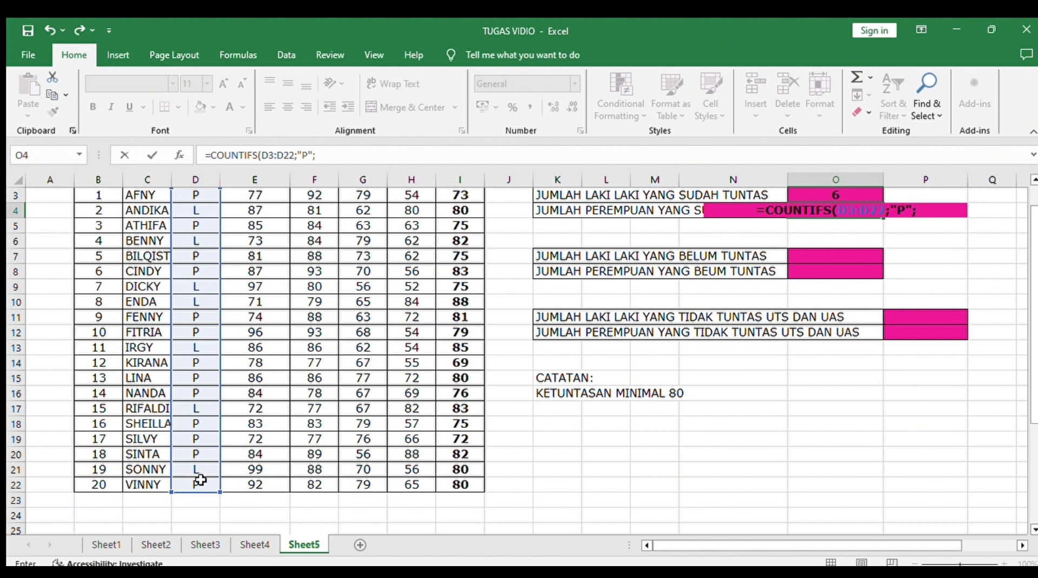
drag(464, 193, 466, 485)
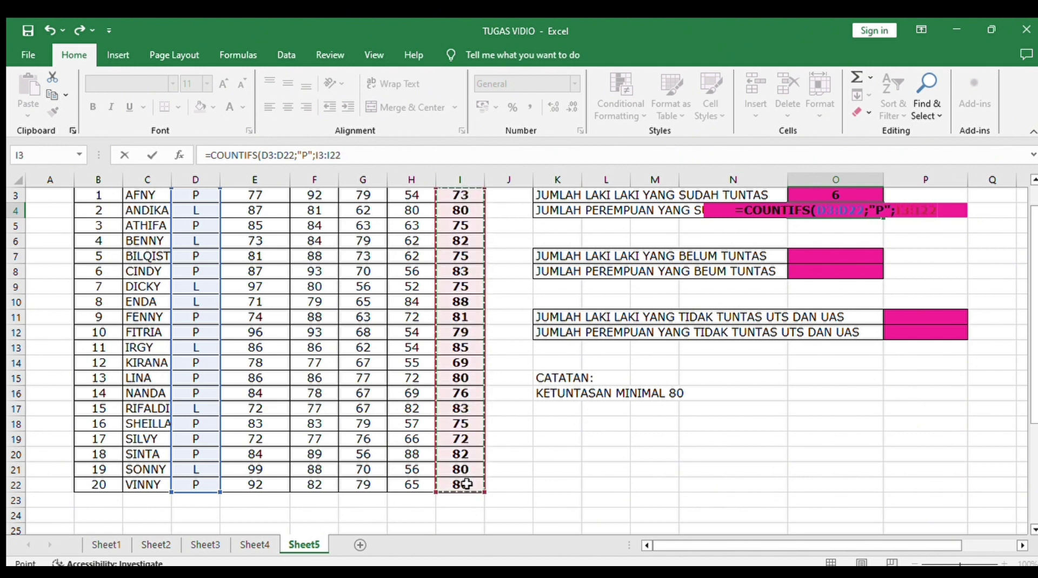
text(;)
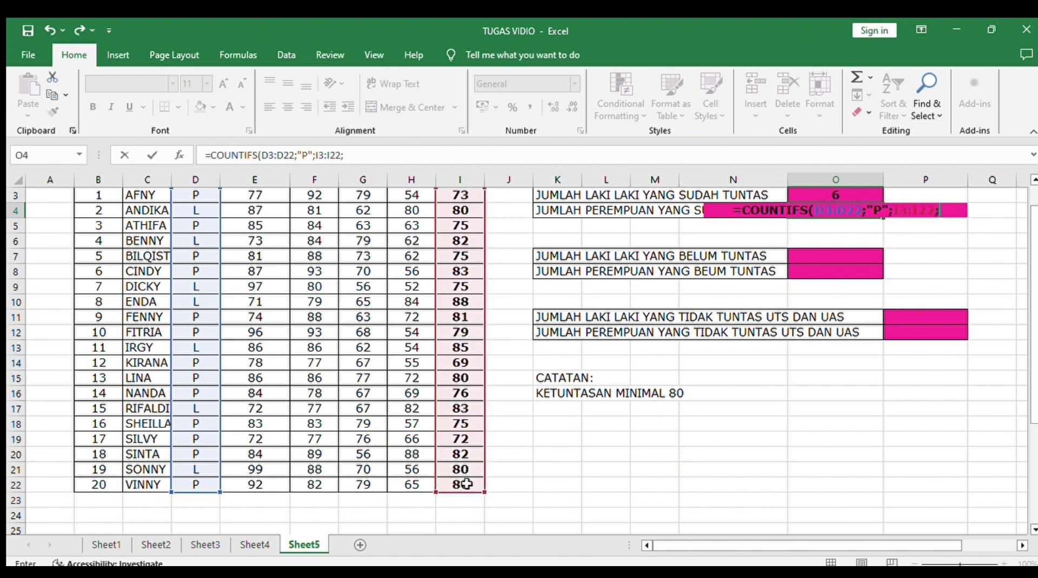
text(")
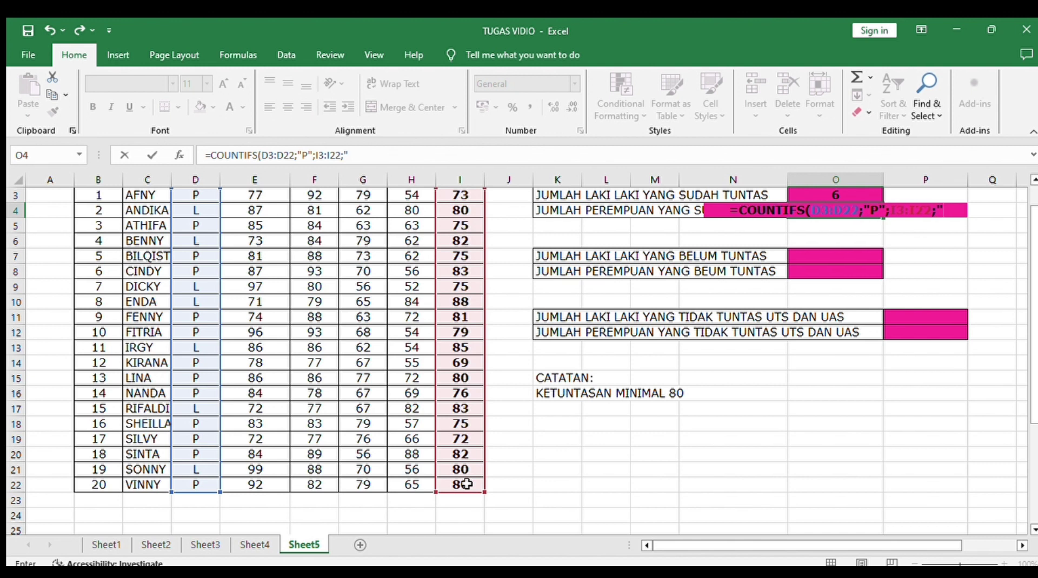
text(>)
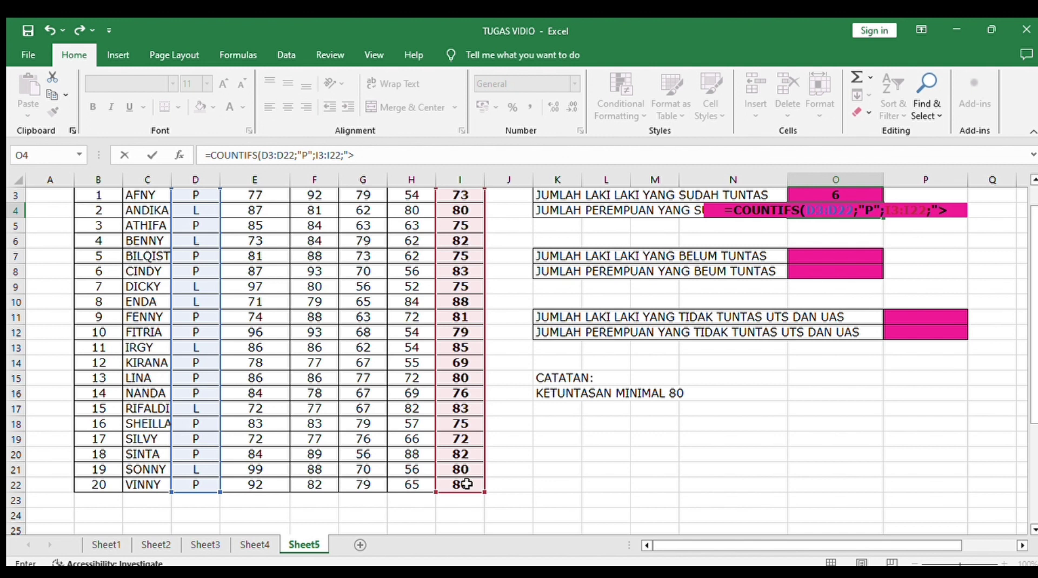
text(80)
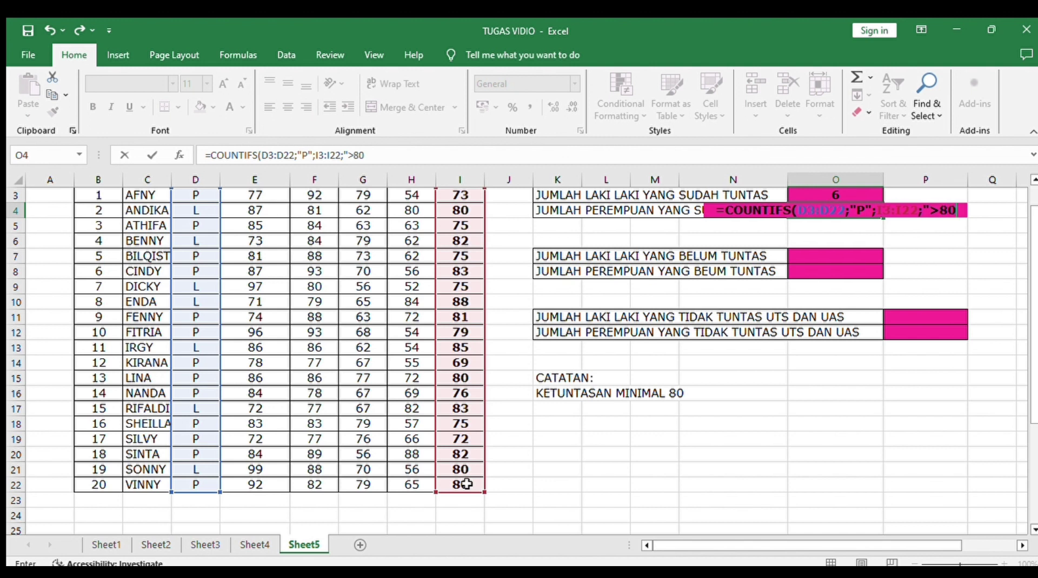
text(")
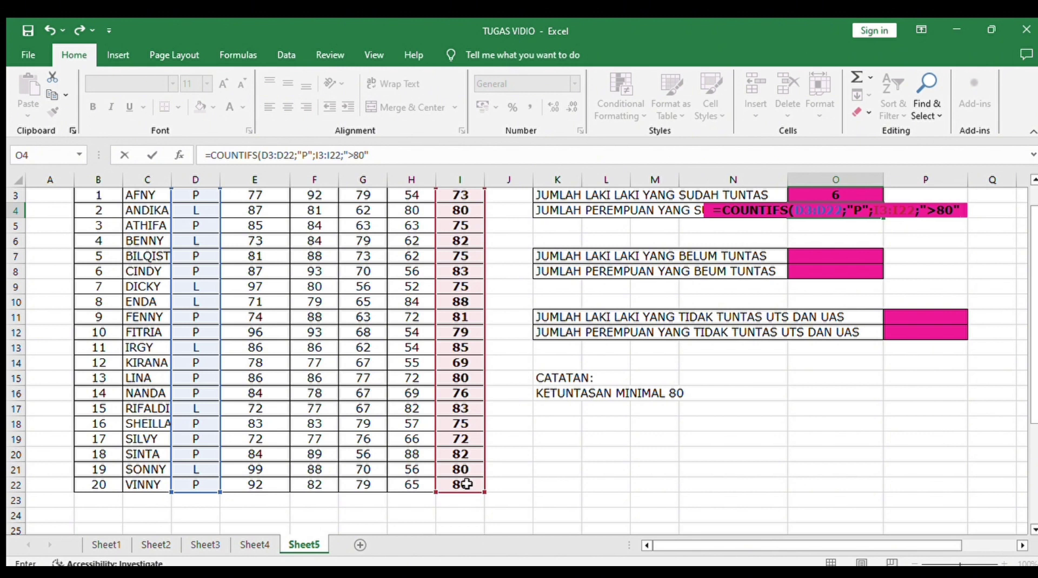
text())
key(Return)
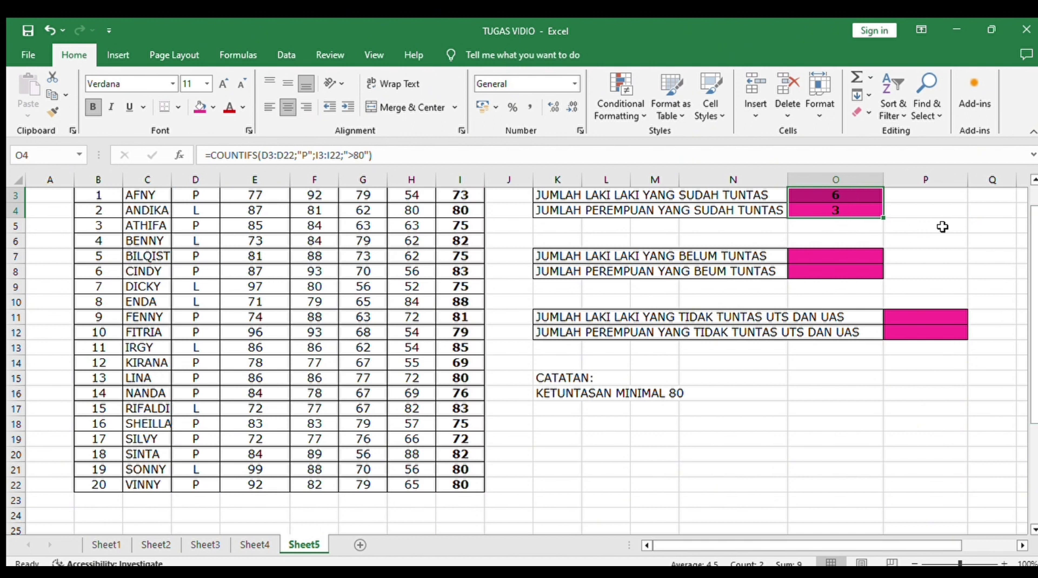
double_click(842, 209)
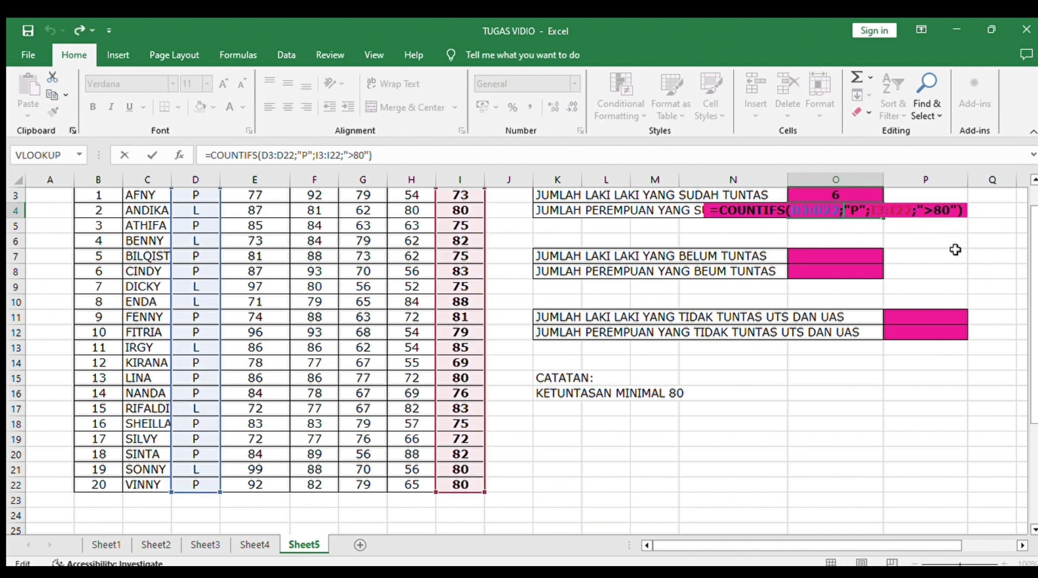
key(Return)
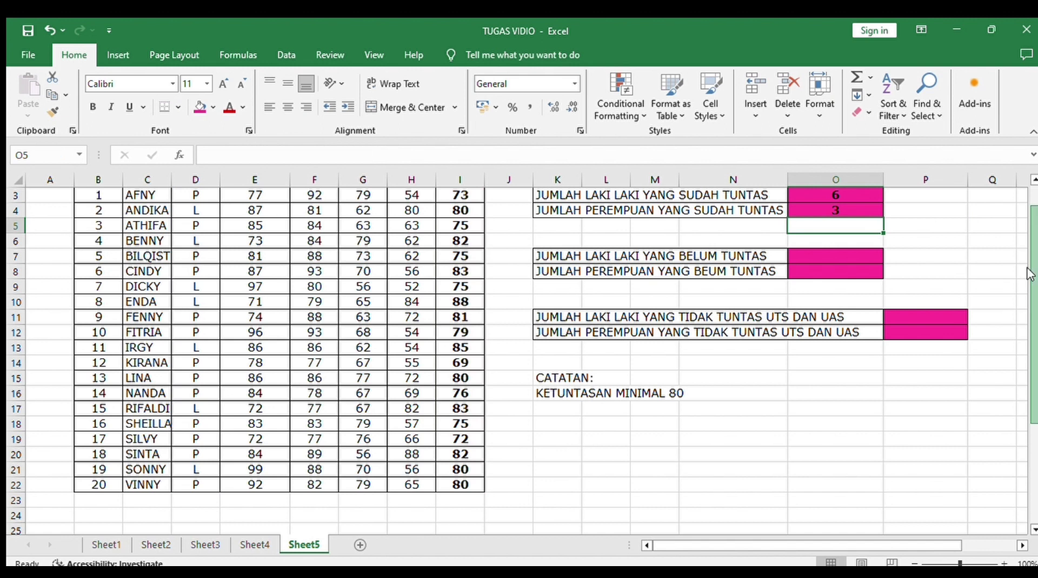
- Enter =COUNTIFS(D3:D22;"L";I3:I22;"<=80") in O7 to count the male students who have not passed
scroll(1030, 275, up, 1)
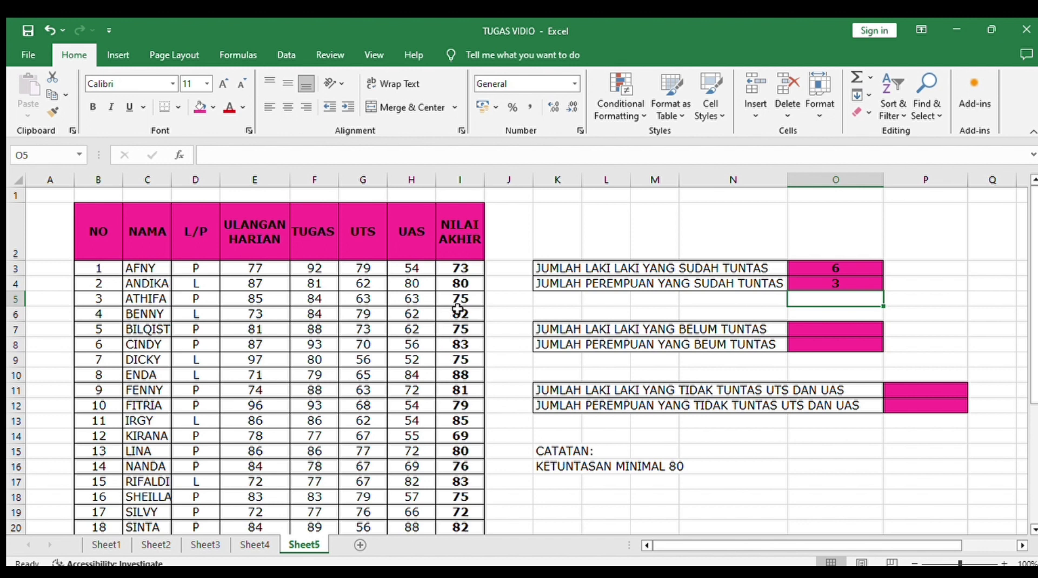
click(811, 327)
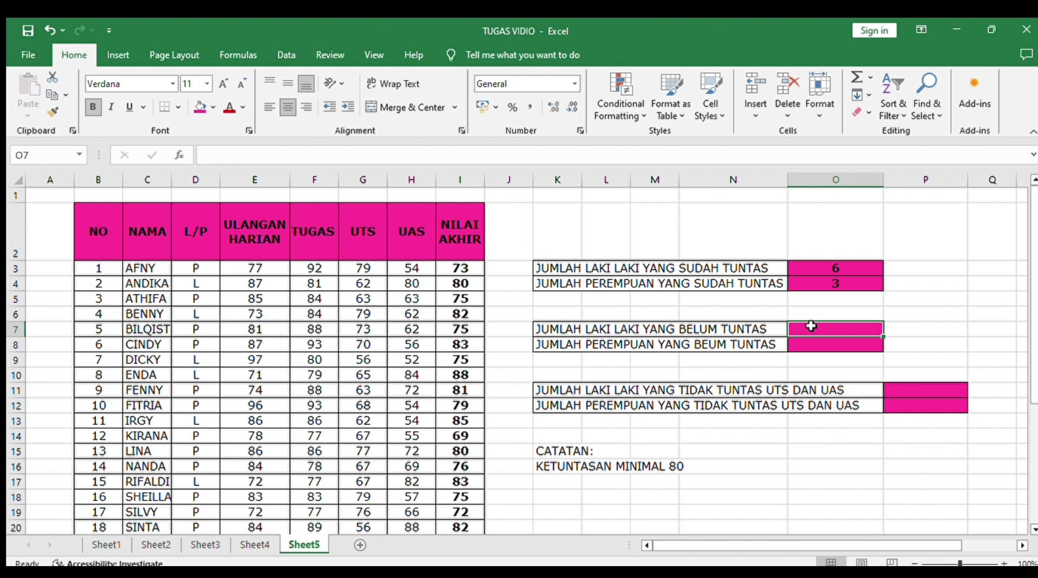
text(=COUTNIFS)
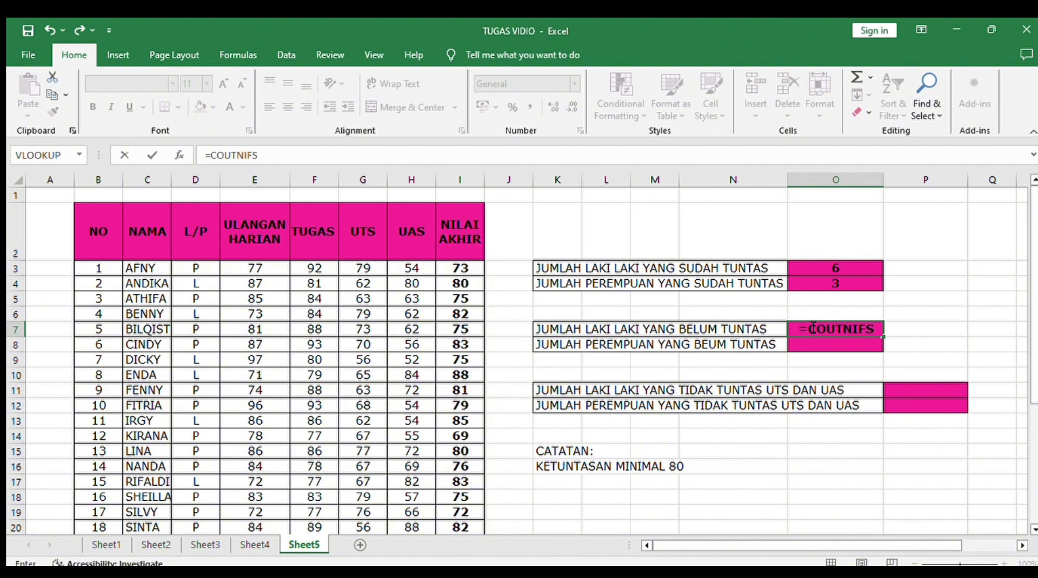
key(BackSpace)
key(BackSpace)
key(BackSpace)
key(BackSpace)
key(BackSpace)
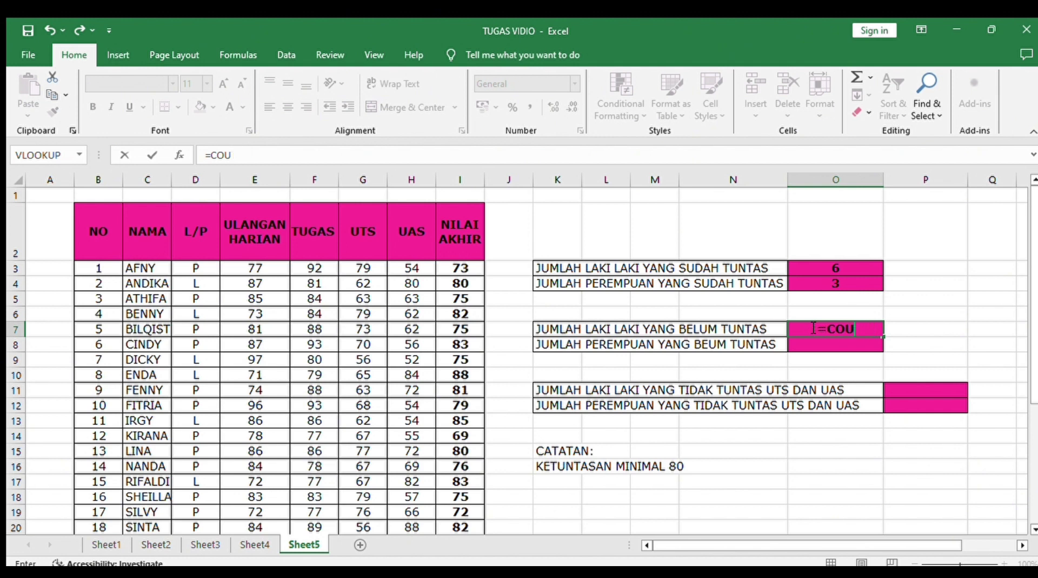
text(NTIFS()
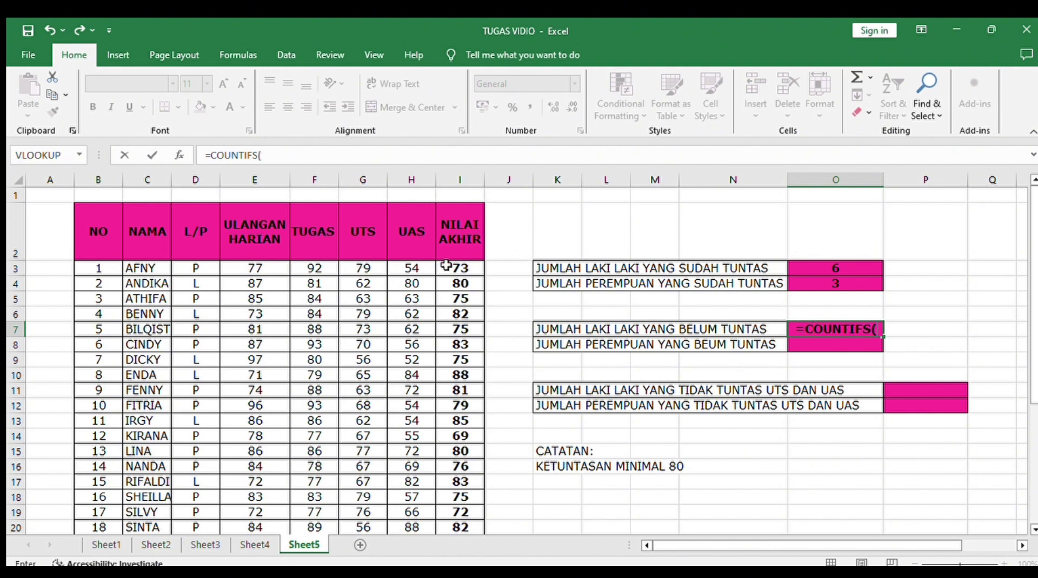
click(195, 267)
drag(194, 267, 199, 481)
text(;"L)
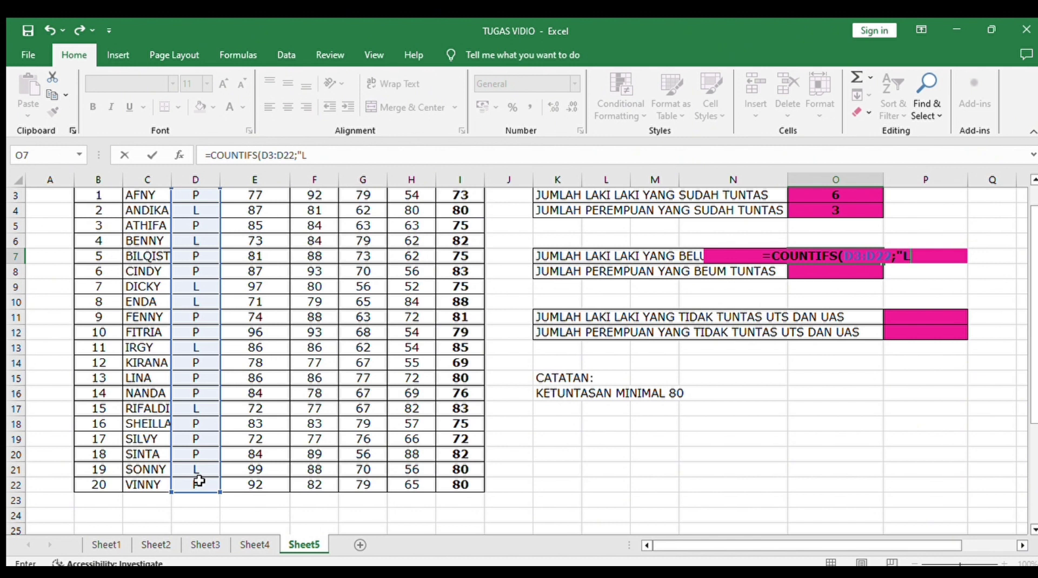
text(")
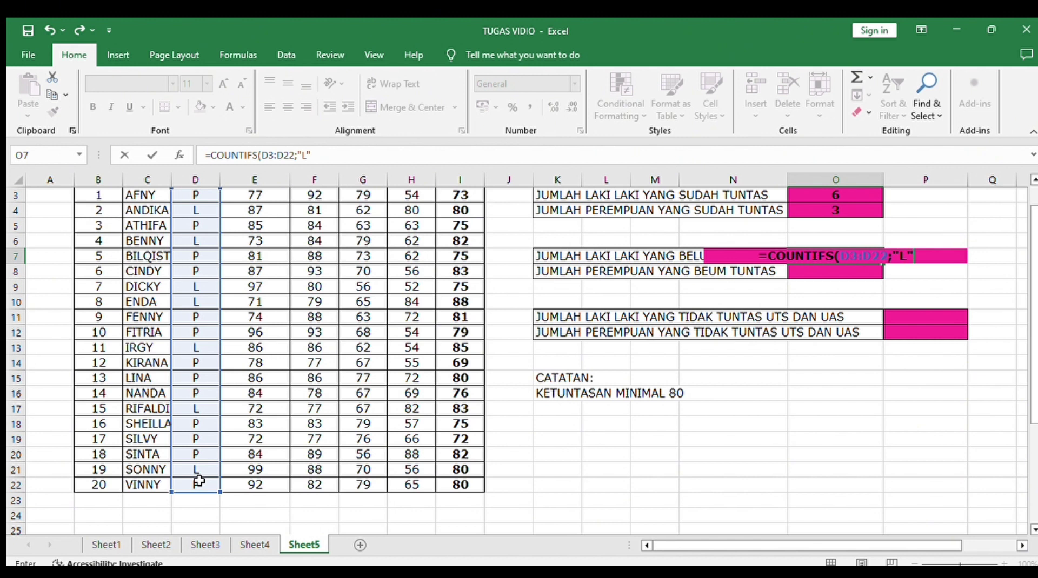
text(;)
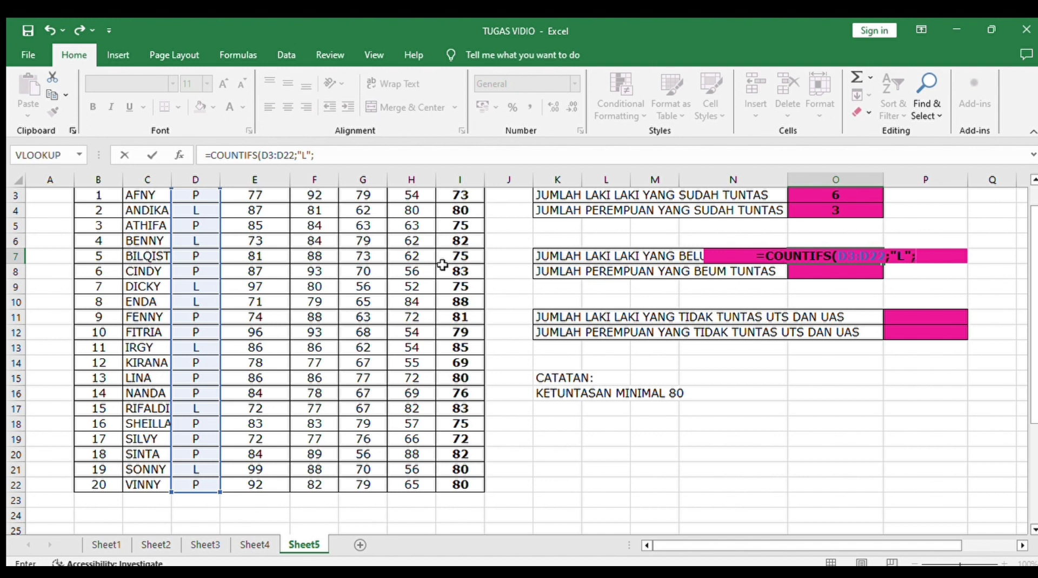
drag(457, 194, 457, 483)
text(;"<)
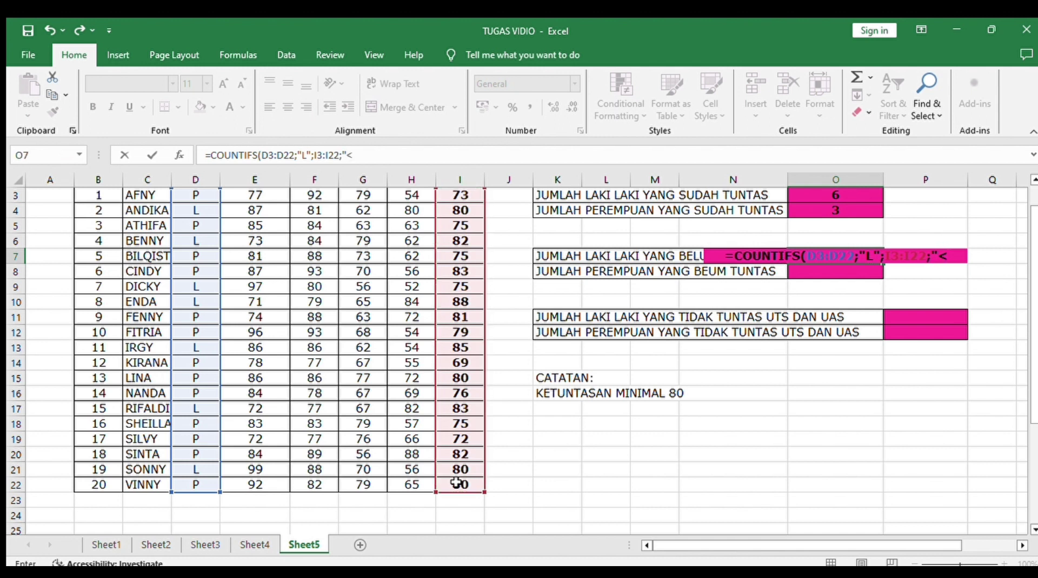
text(=)
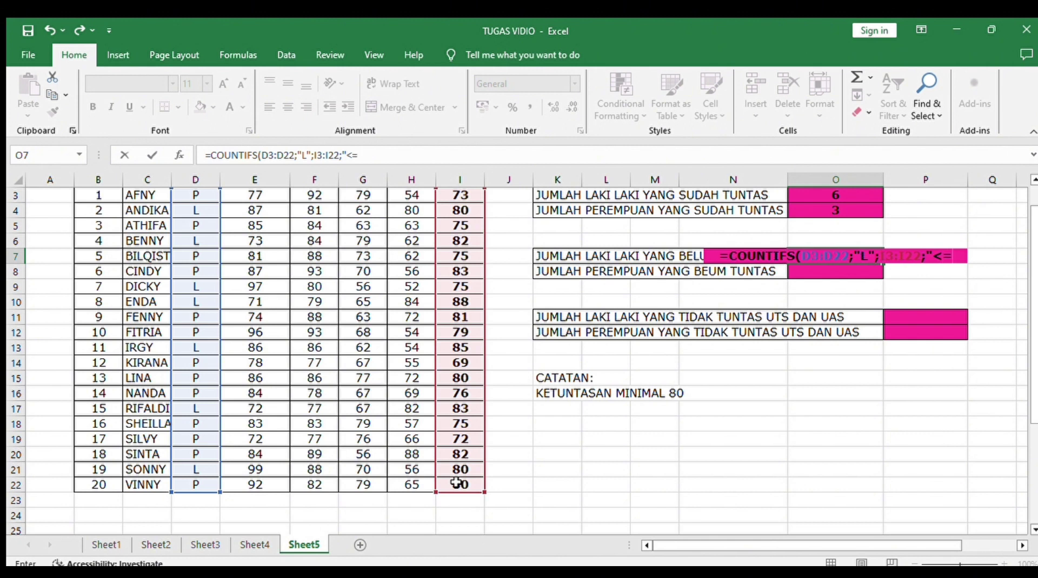
text(80")
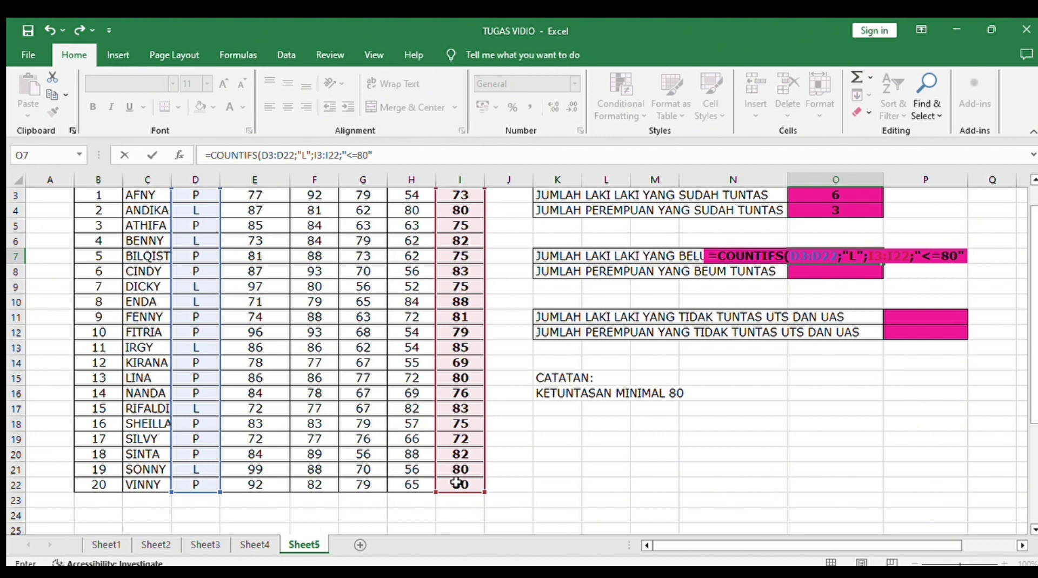
key(Return)
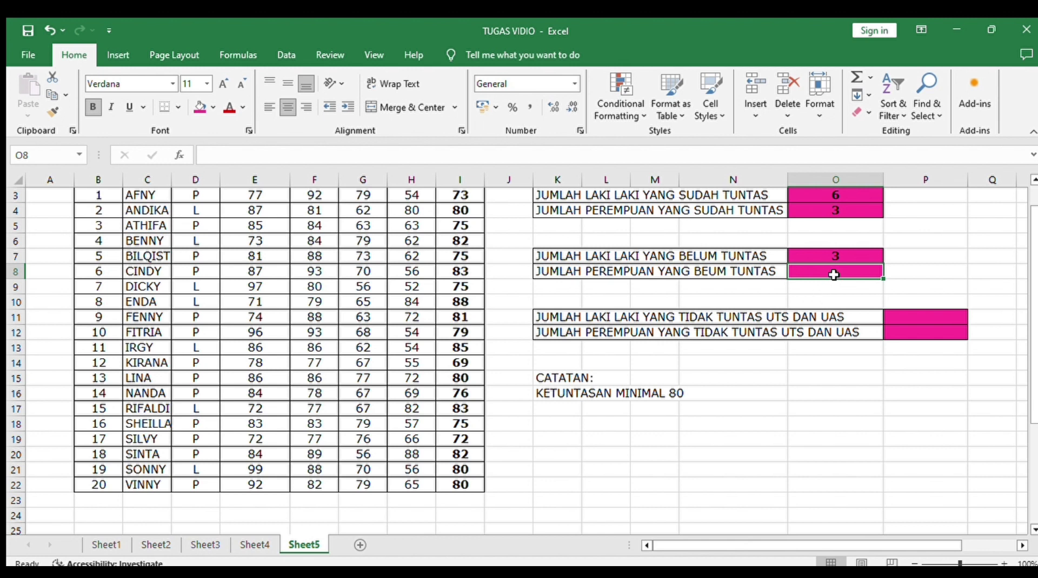
- Enter =COUNTIFS(D3:D22;"P";I3:I22;"<80") in O8 to count the female students who have not passed
text(=C)
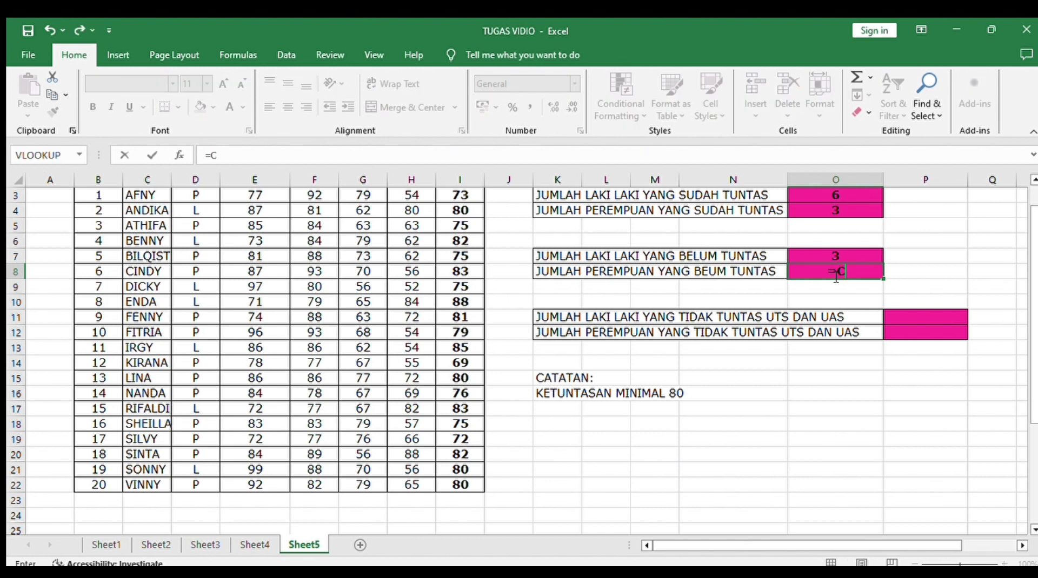
text(OUNTIFS()
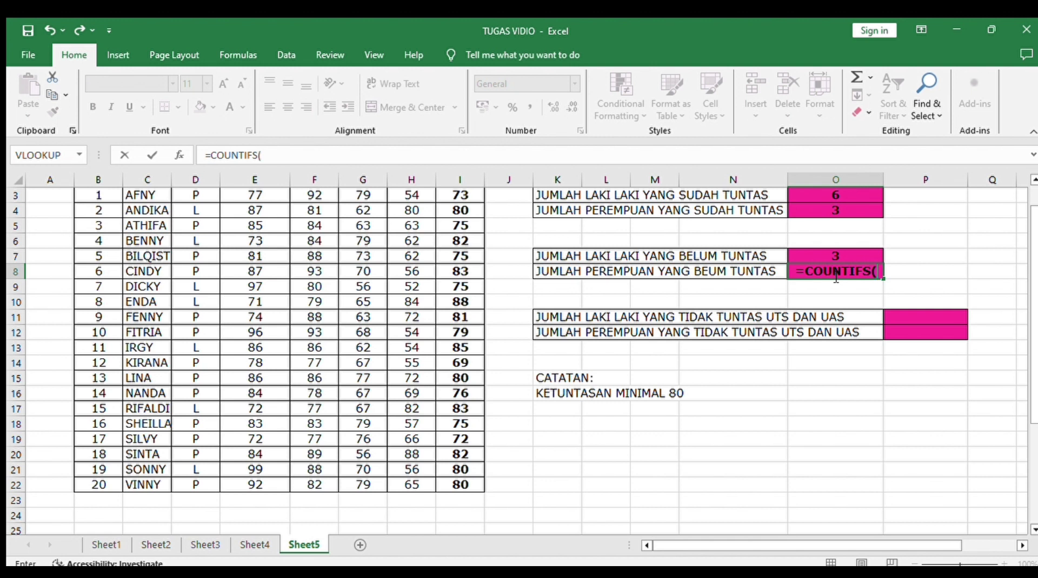
drag(194, 194, 206, 488)
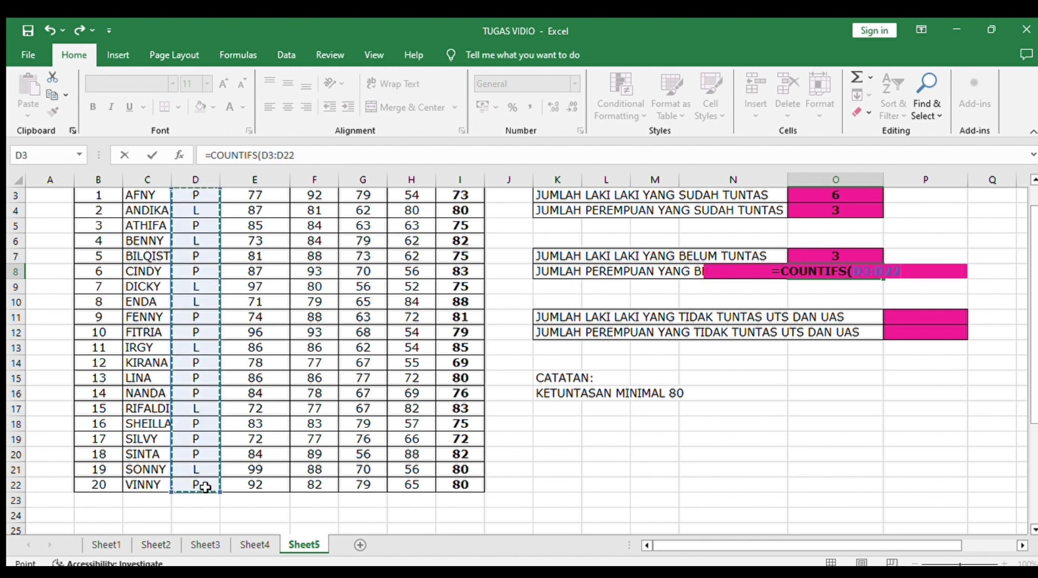
text(;")
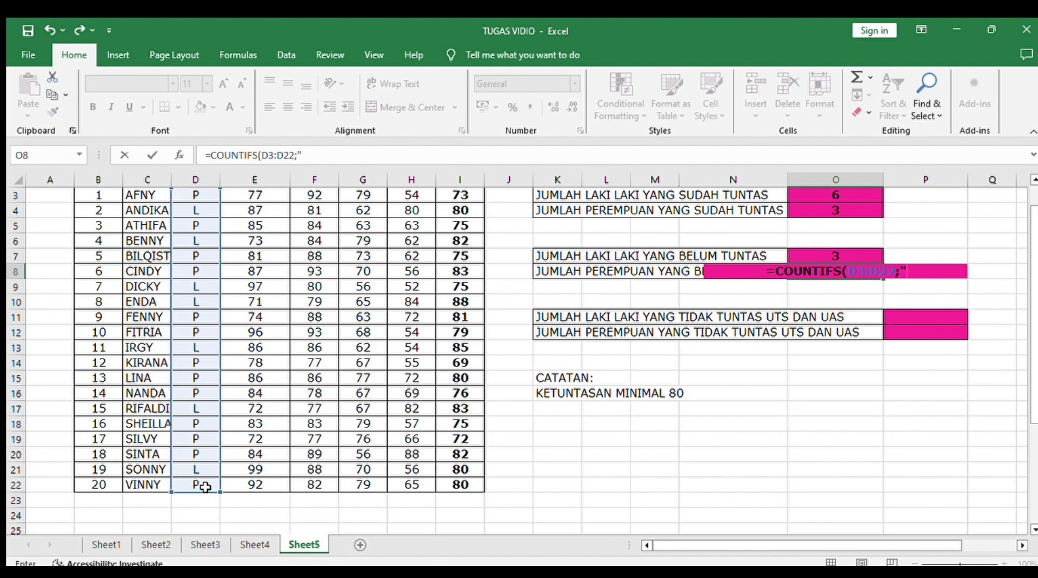
text(P")
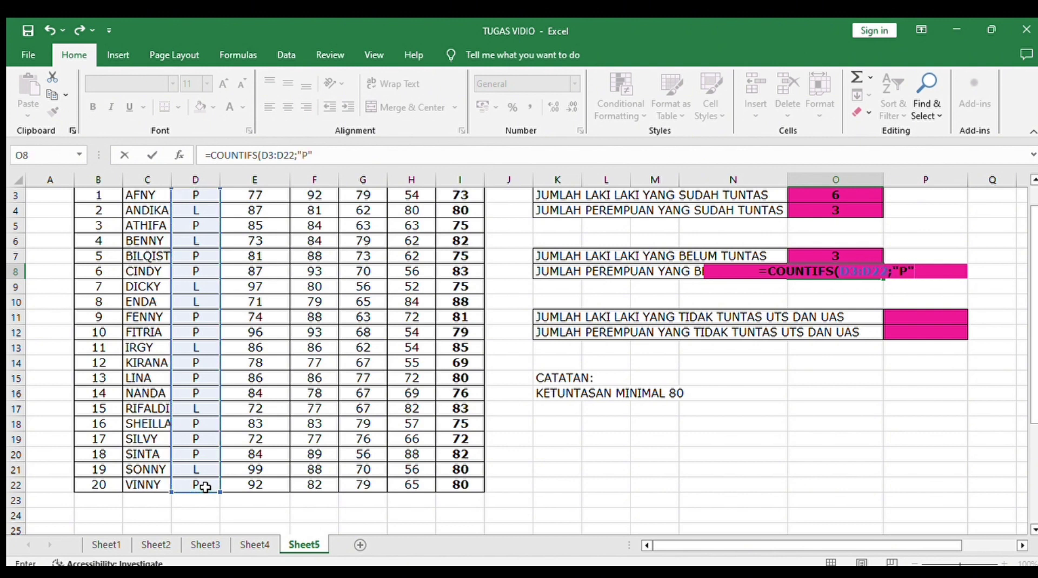
text(;)
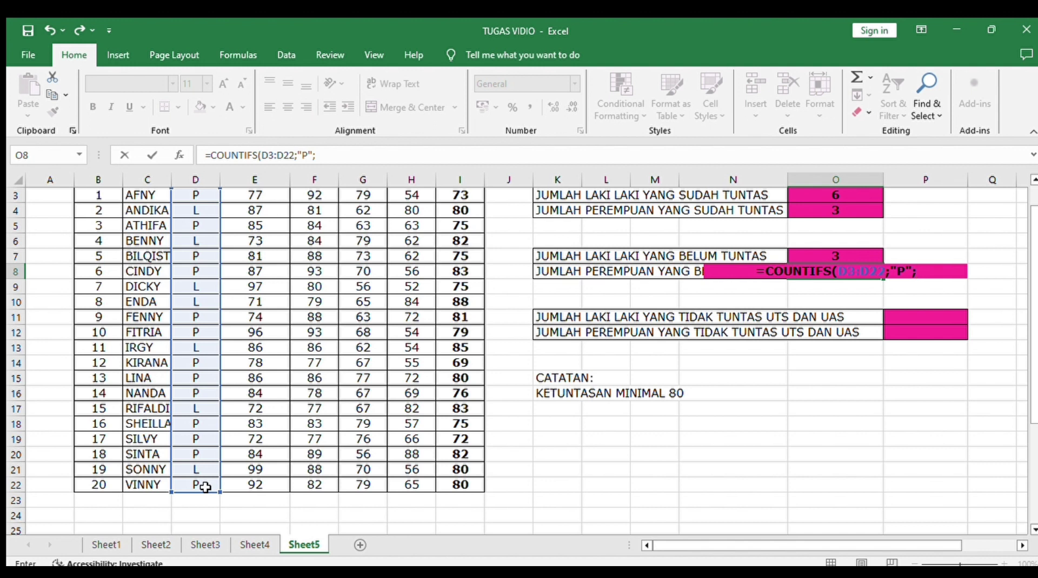
drag(441, 196, 459, 488)
text(;)
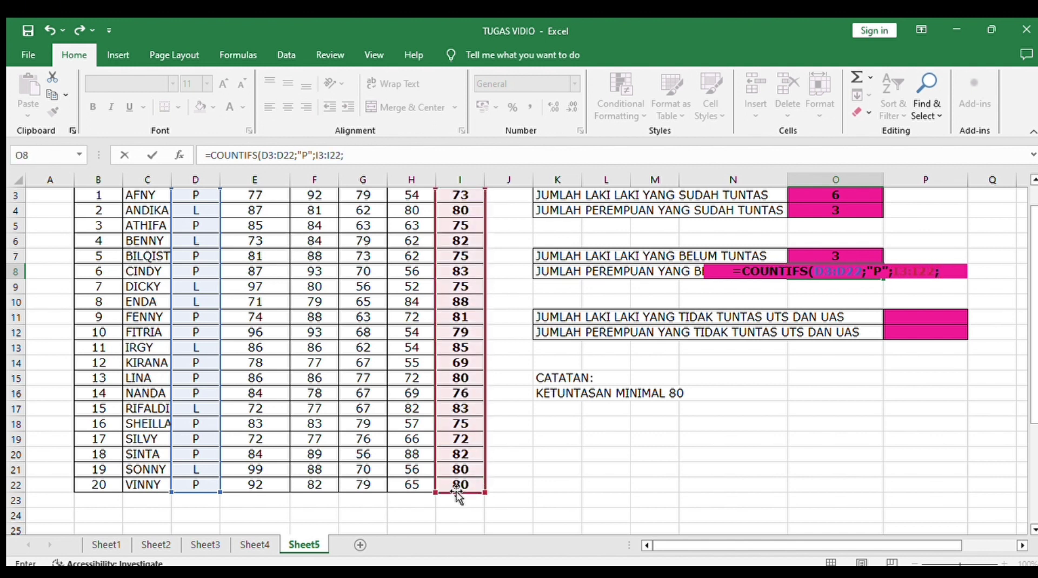
text(")
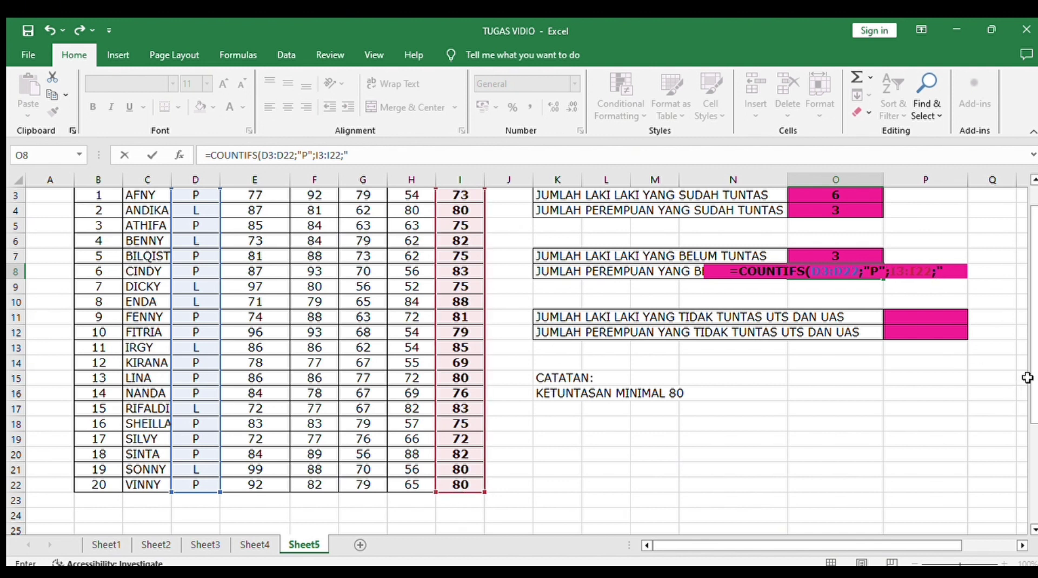
text(<8)
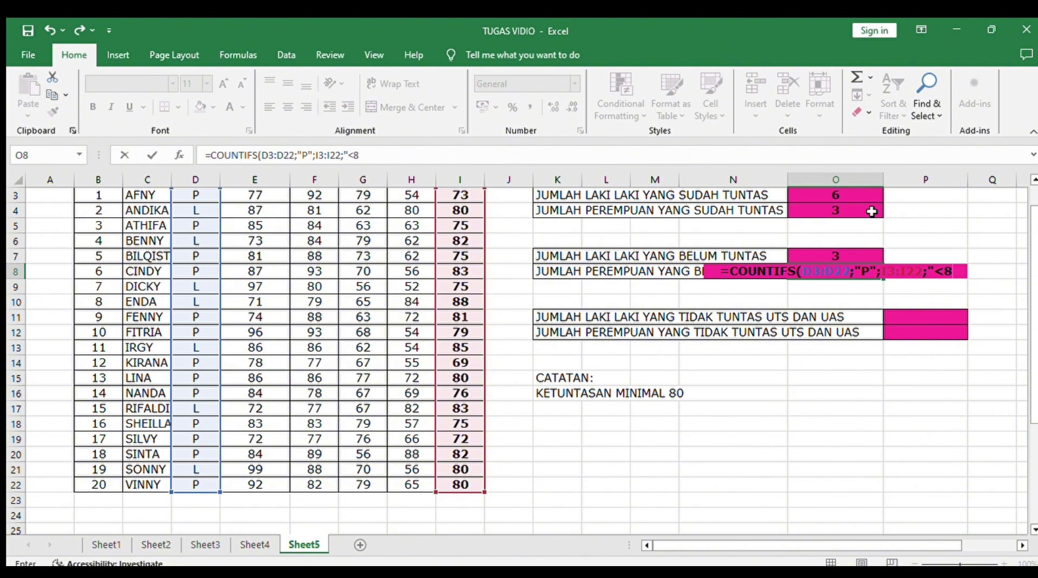
text(0")
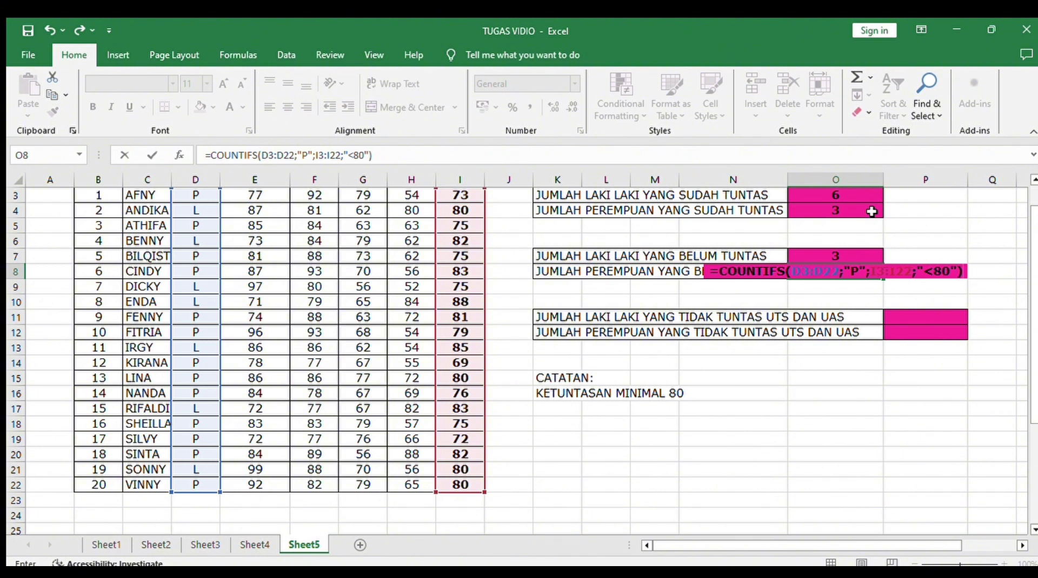
key(Return)
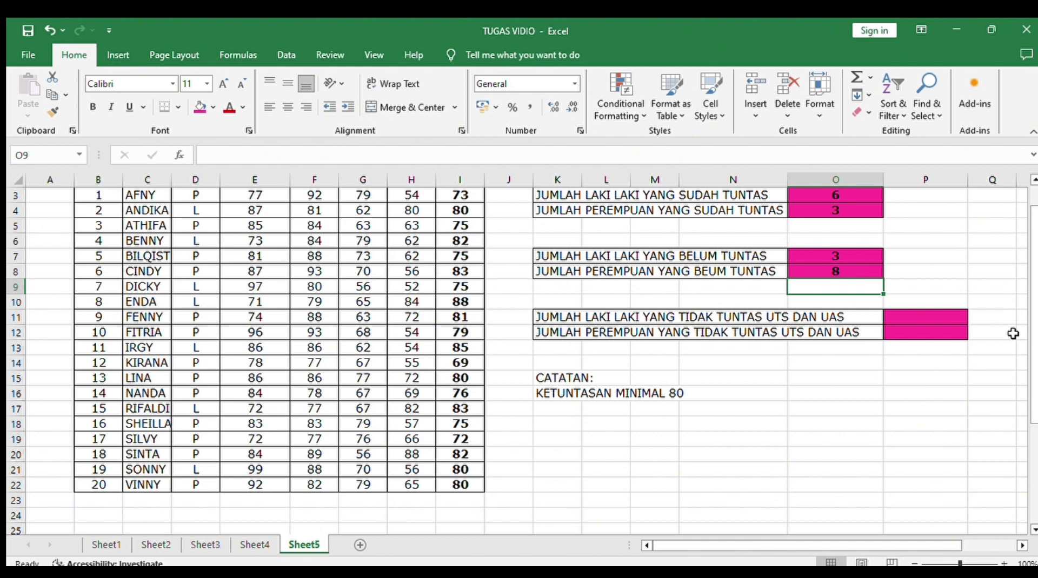
- Enter =COUNTIFS(D3:D22;"L";G3:G22;"<80";H3:H22;"<80") in P11 to count the male students who failed both UTS and UAS
click(914, 318)
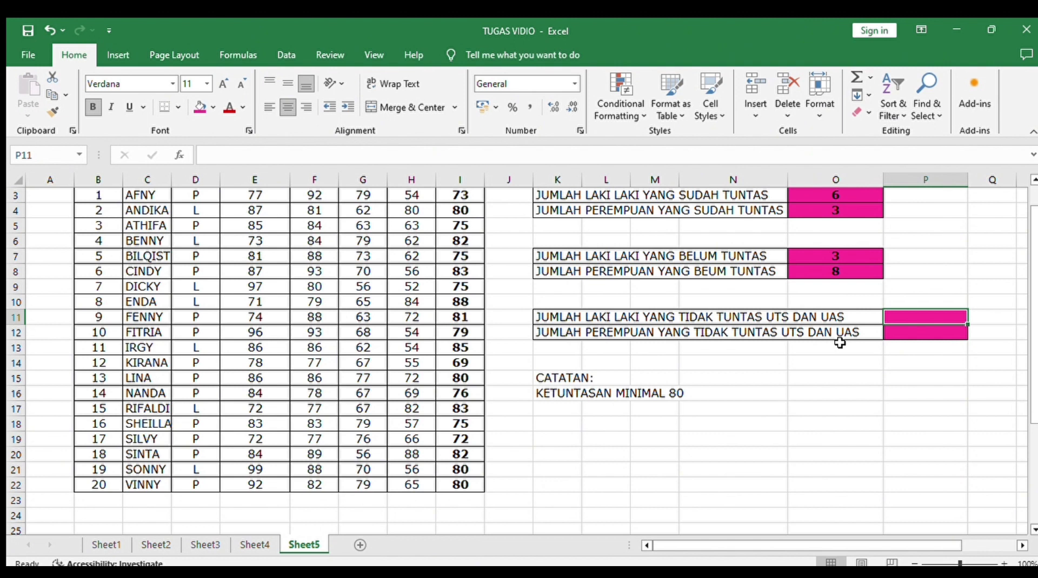
text(=C)
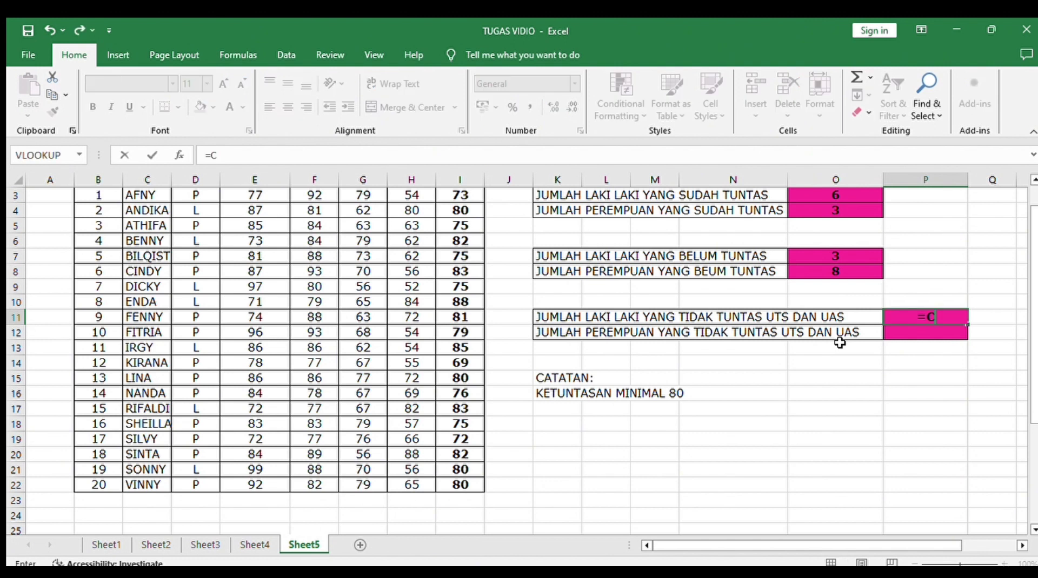
text(OUNTIFS()
drag(197, 201, 204, 486)
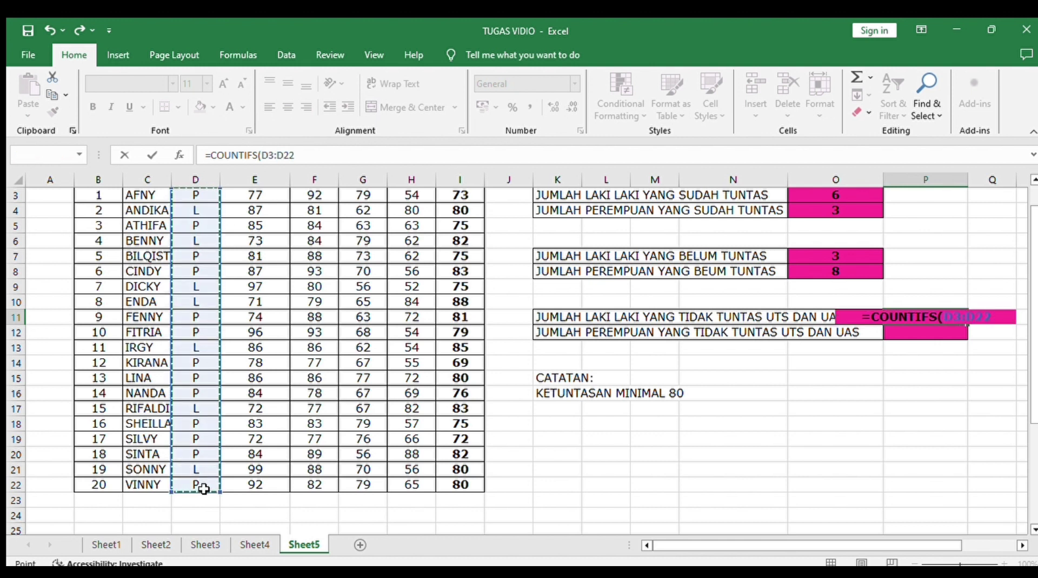
text(;)
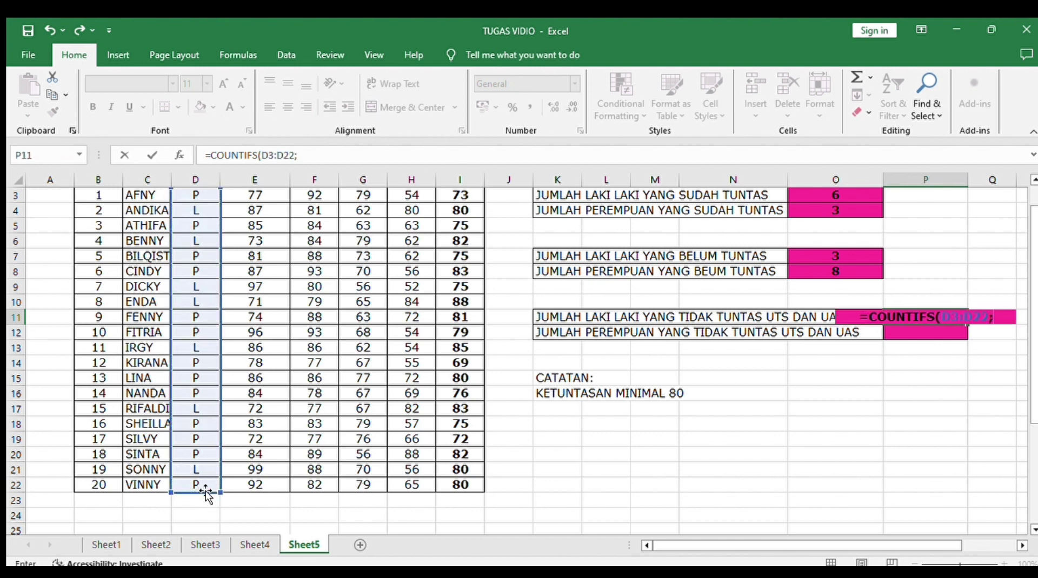
text("L)
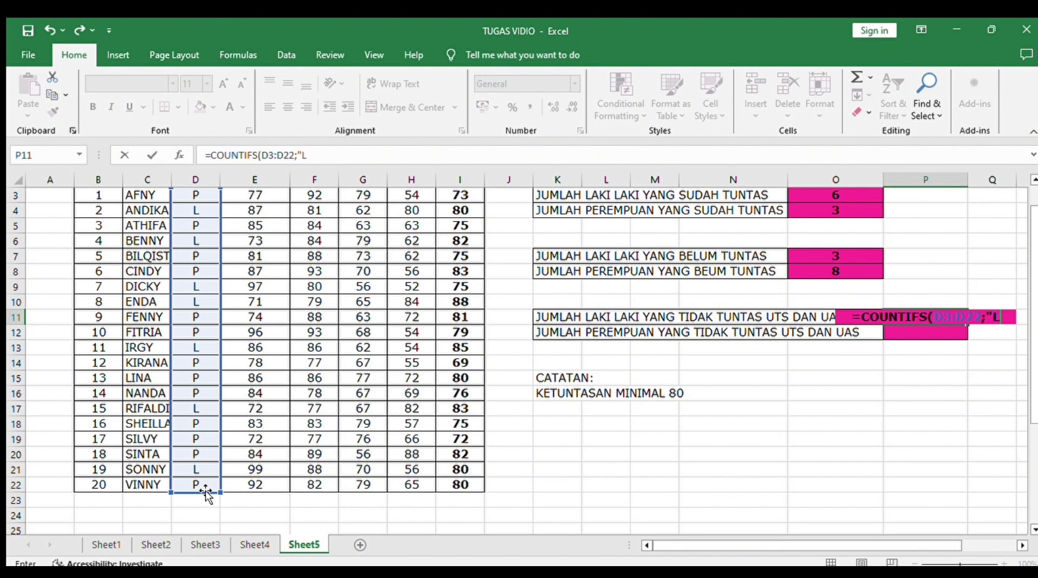
text(";)
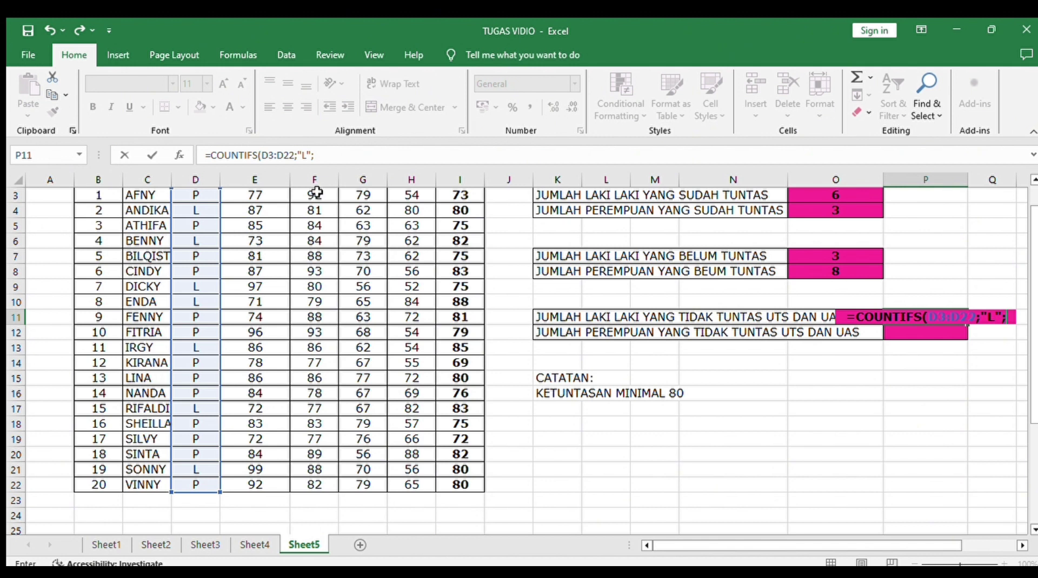
scroll(1029, 287, up, 1)
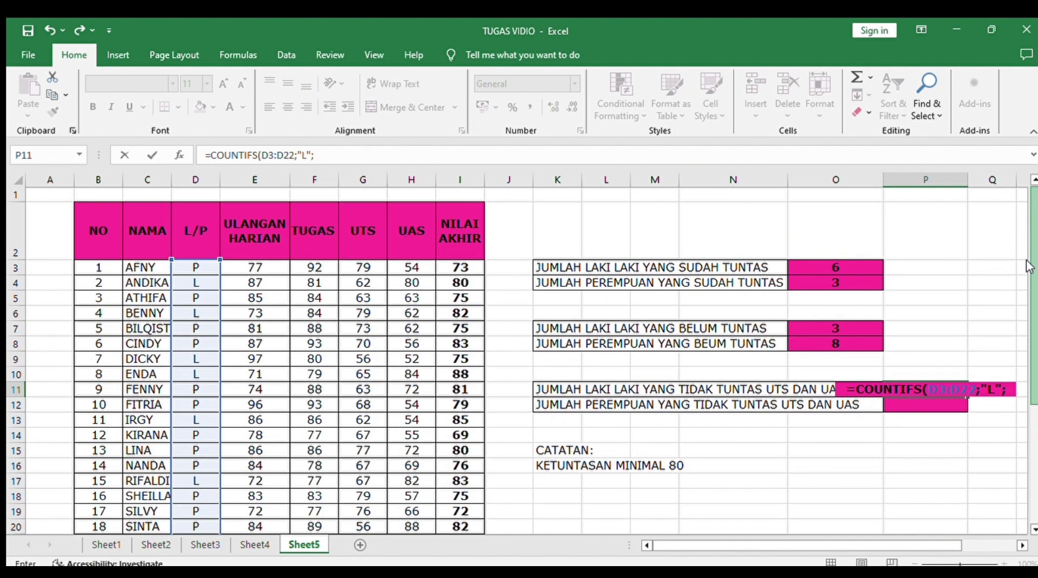
drag(362, 267, 370, 483)
text(;"<80)
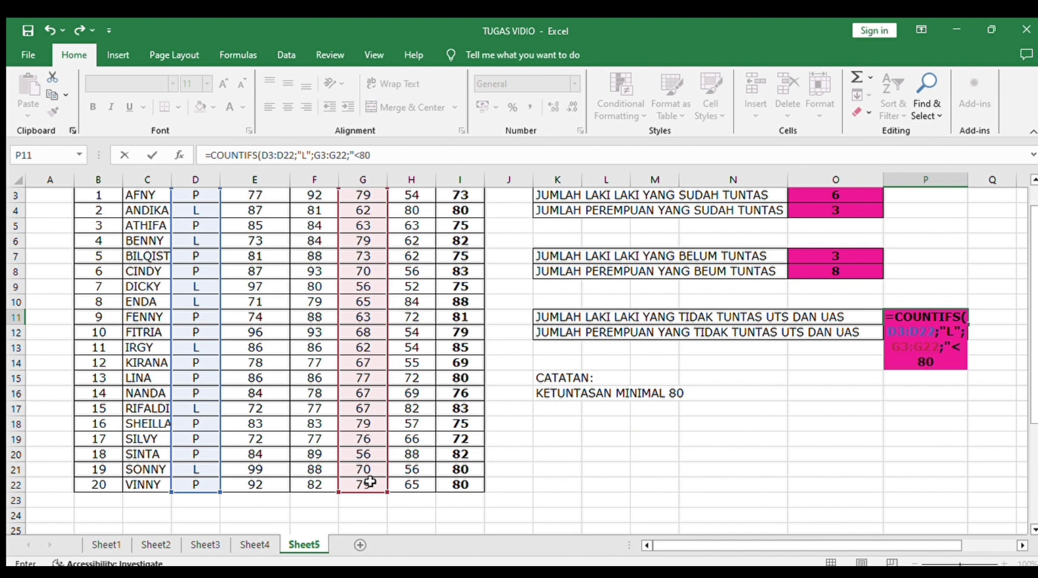
text(";)
drag(422, 200, 399, 480)
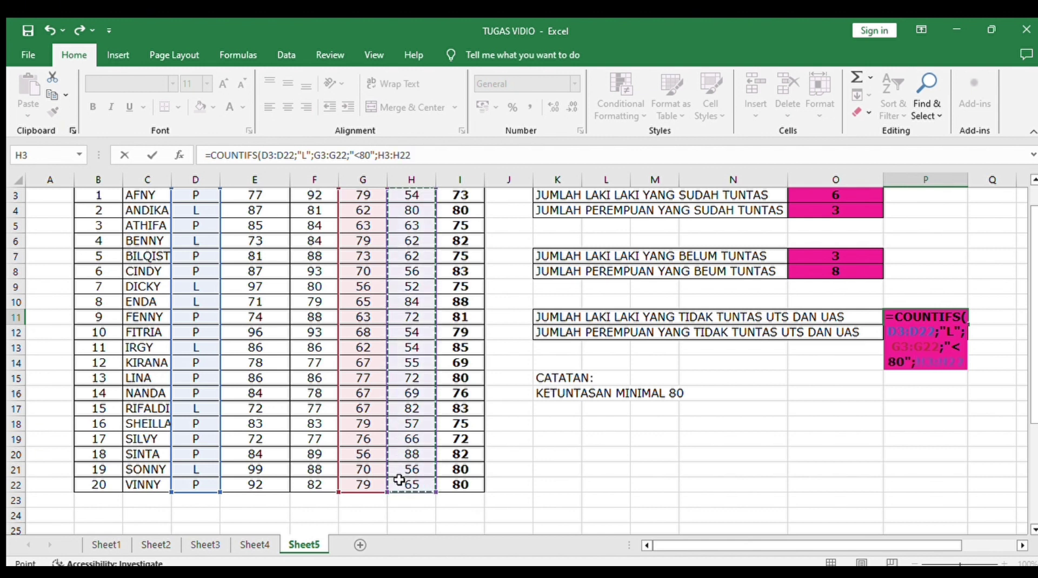
text(;)
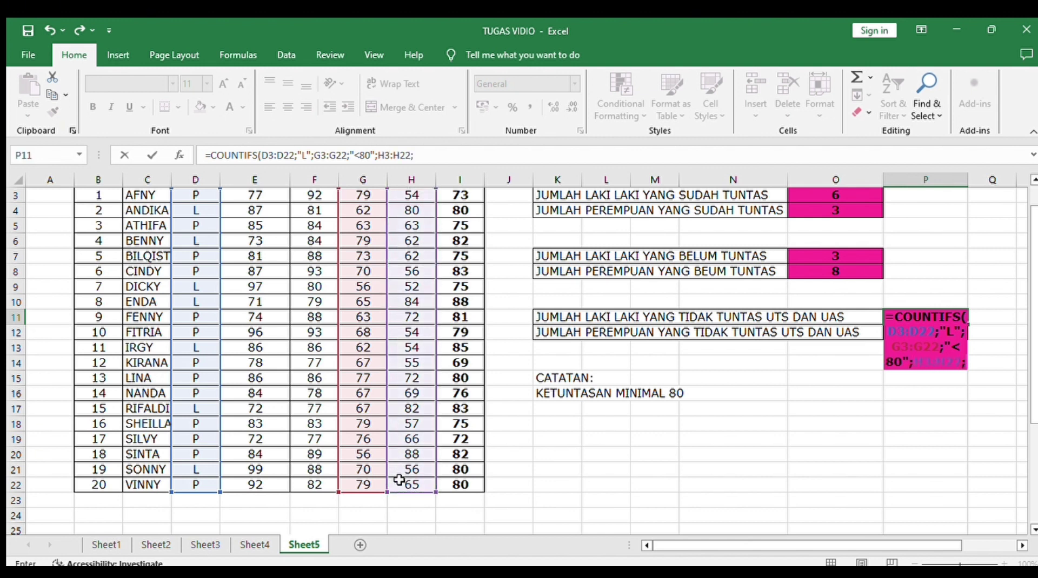
text(")
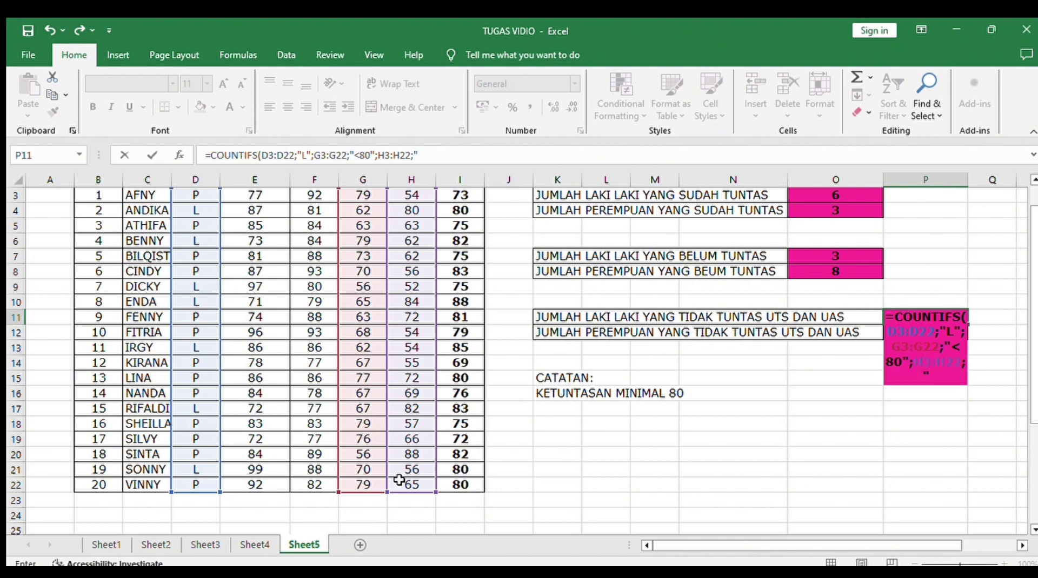
text(<80"))
key(Return)
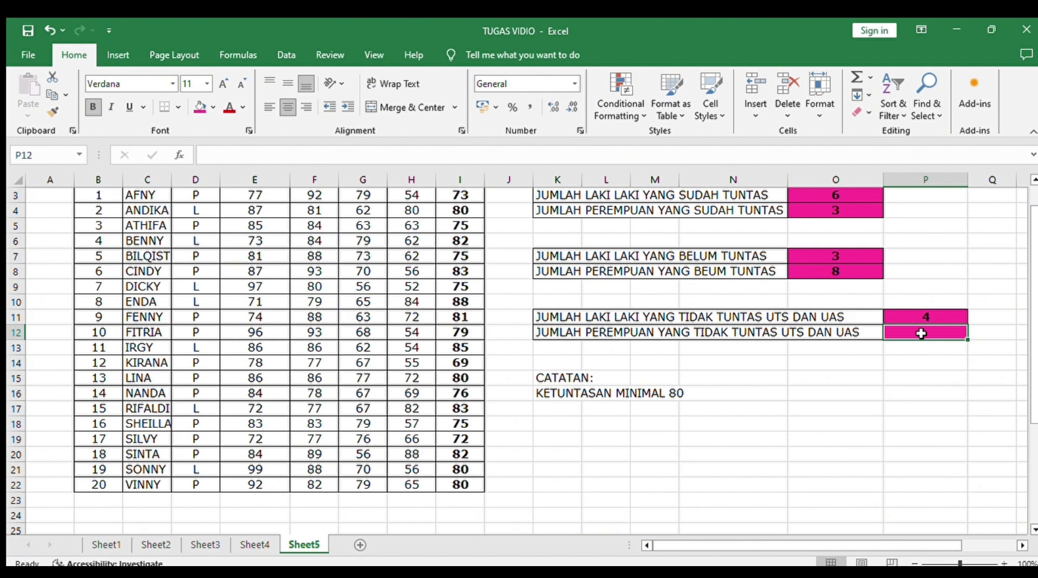
- Enter =COUNTIFS(D3:D22;"P";G3:G22;"<80";H3:H22;"<80") in P12 to count the female students who failed both UTS and UAS
text(=)
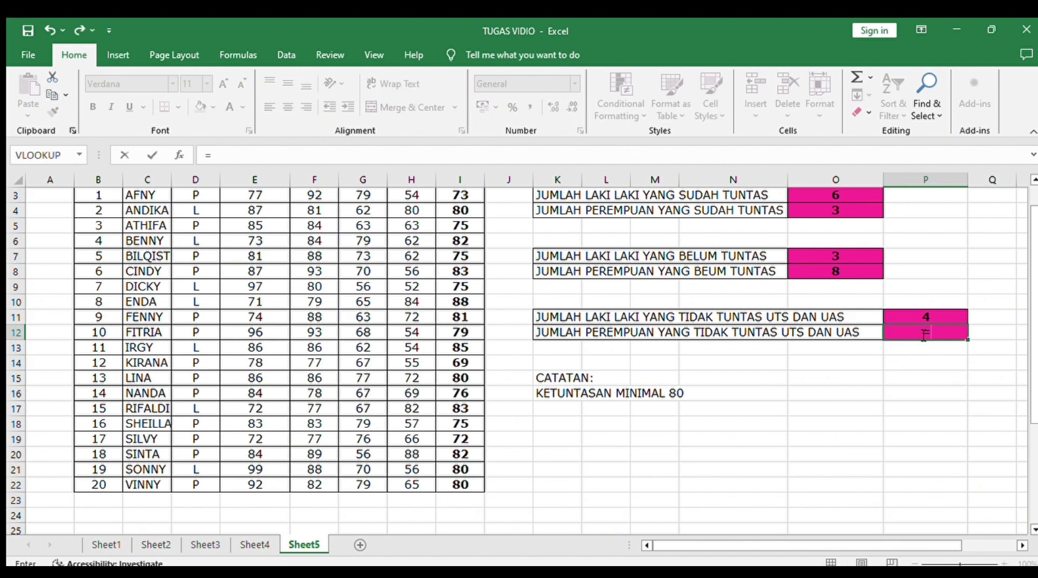
text(COUNTIFS()
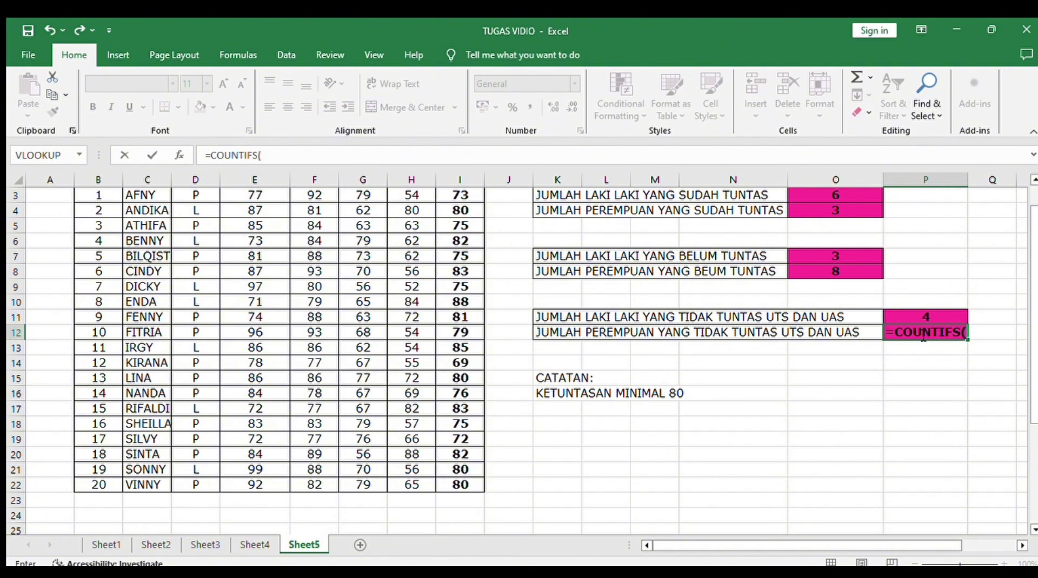
click(242, 197)
drag(209, 190, 184, 485)
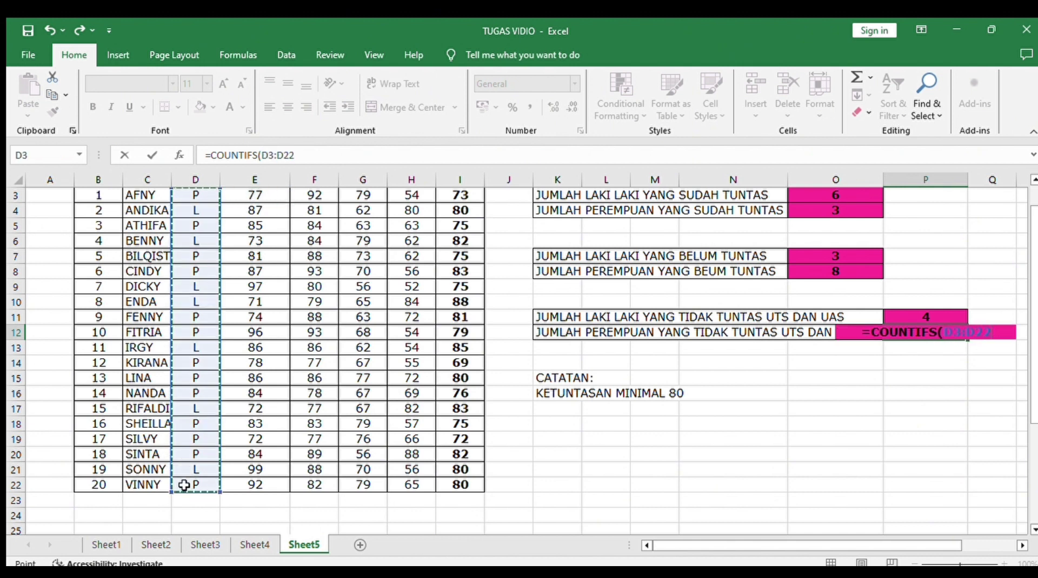
text(;")
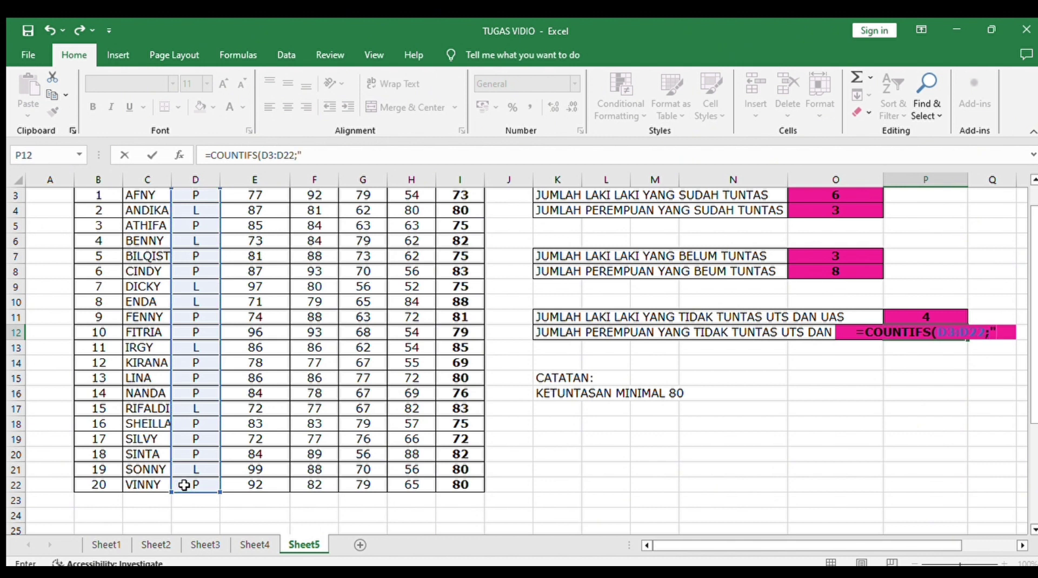
text(P")
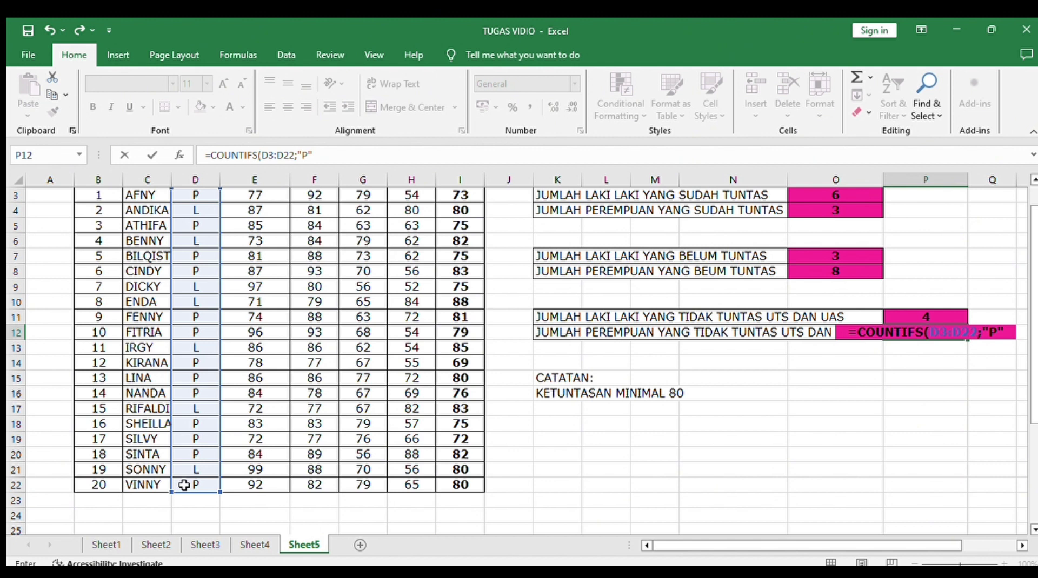
text(;)
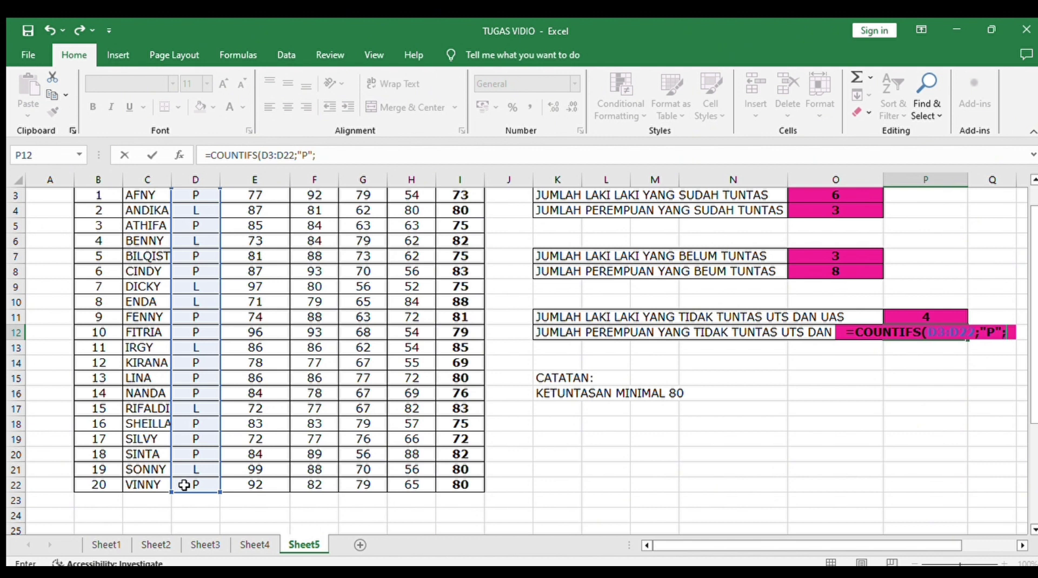
drag(365, 194, 368, 483)
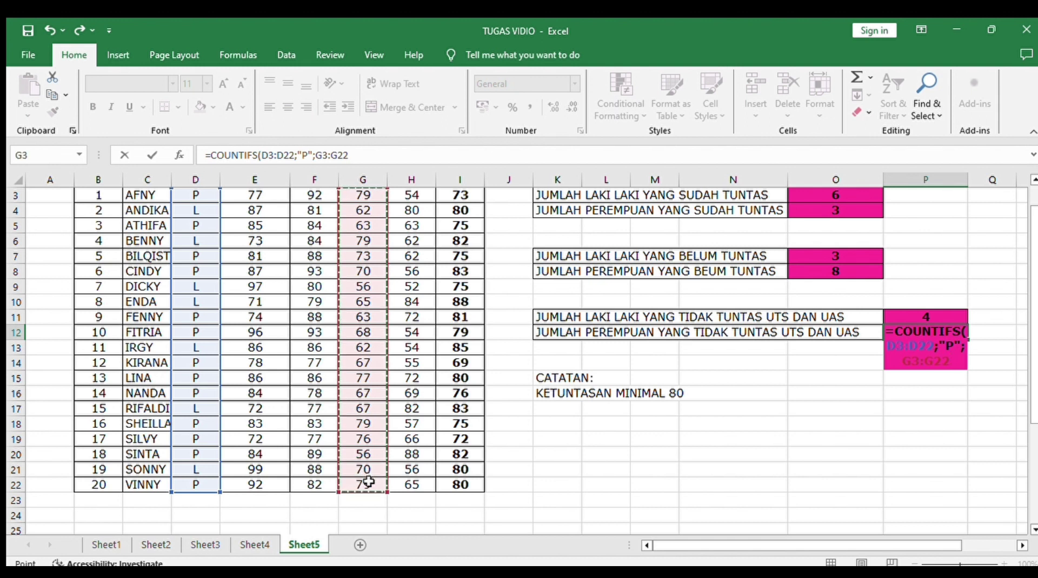
text(;")
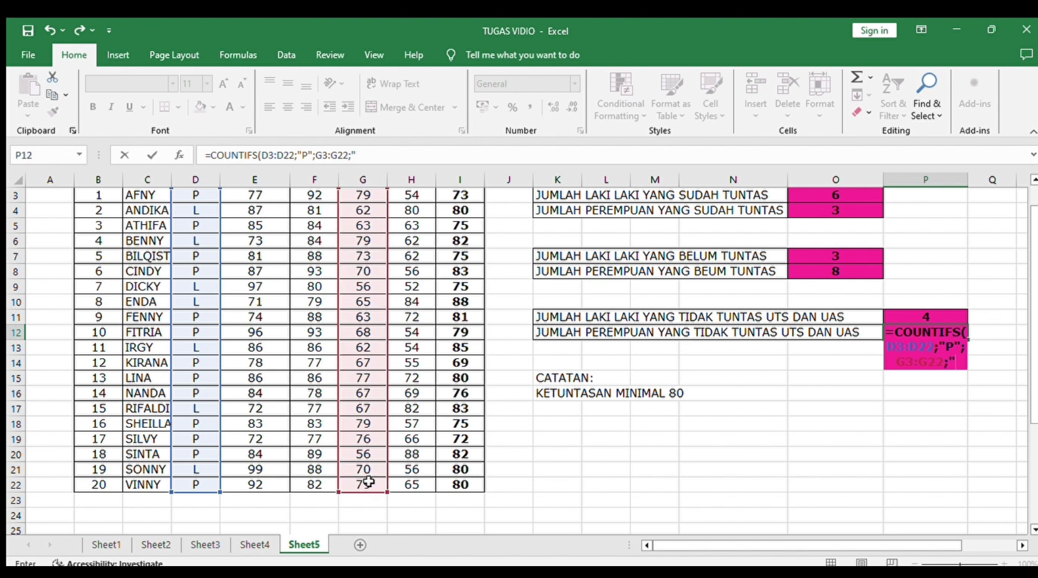
text(<80)
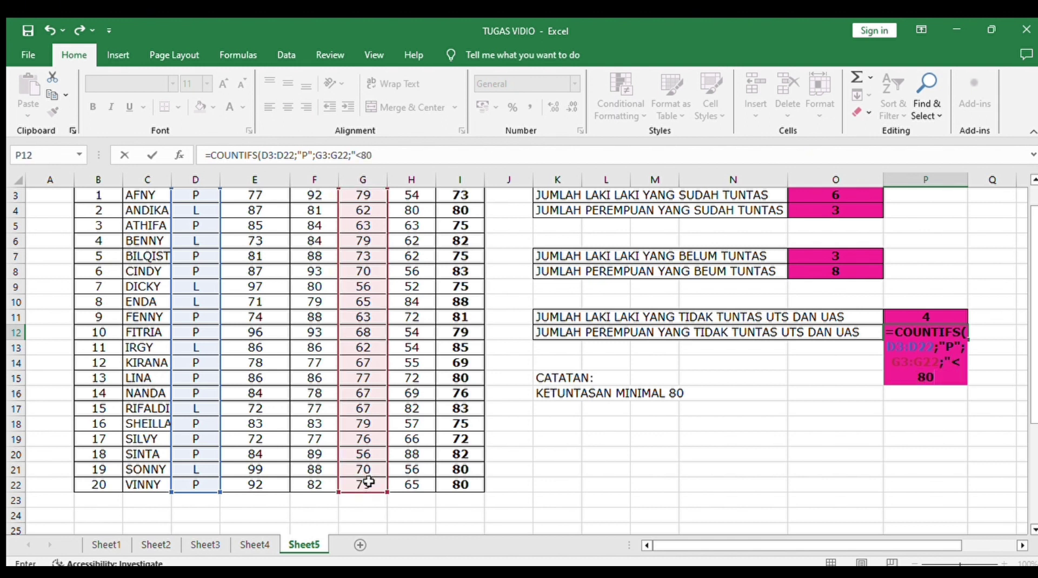
text(";)
drag(401, 197, 415, 485)
text(;)
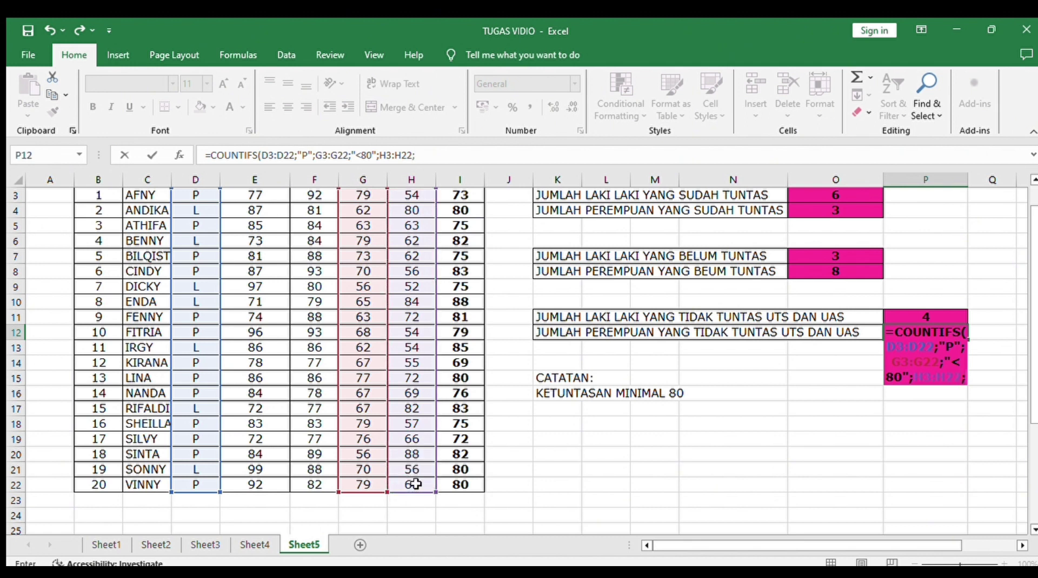
text("<8)
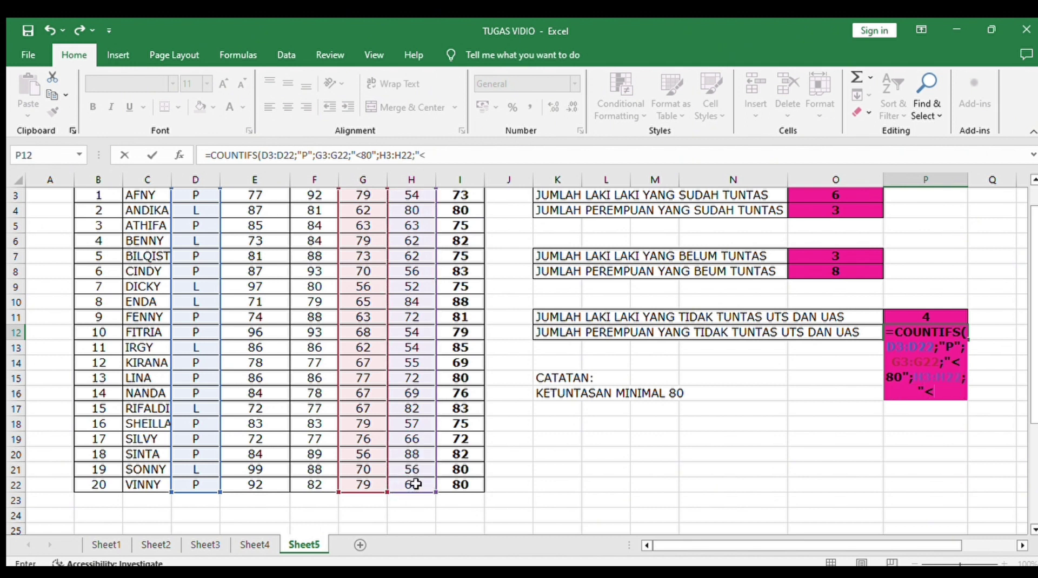
key(BackSpace)
text(80"))
key(Return)
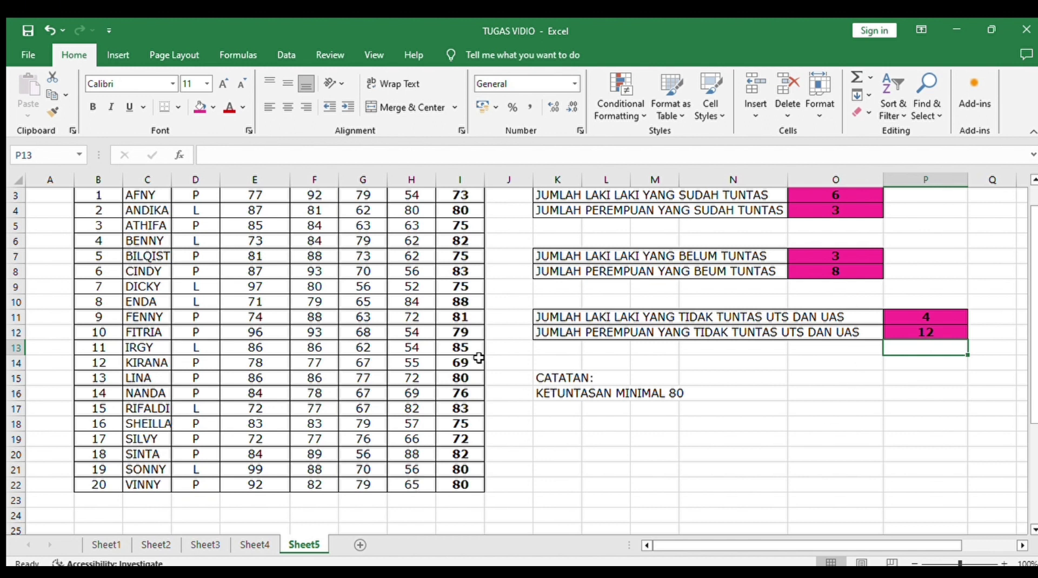
scroll(1033, 379, up, 1)
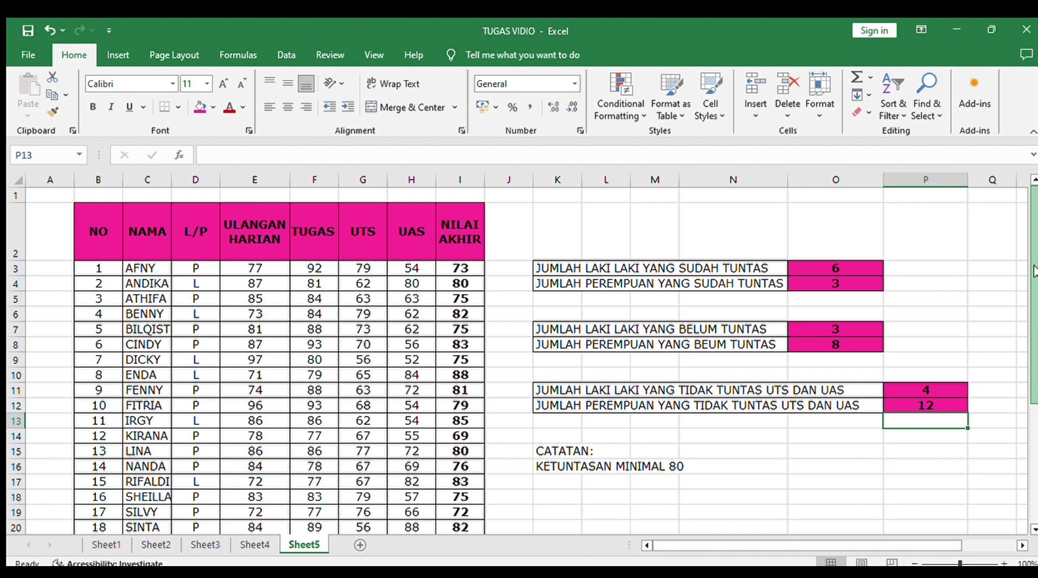